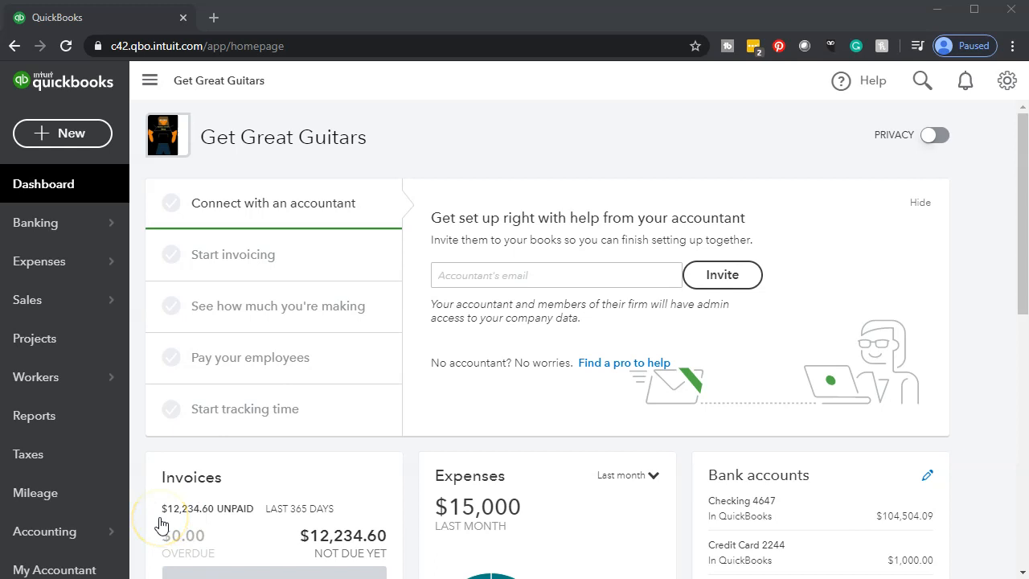
# - Open the Balance Sheet report from the favorite reports
pyautogui.click(73, 430)
pyautogui.click(73, 430)
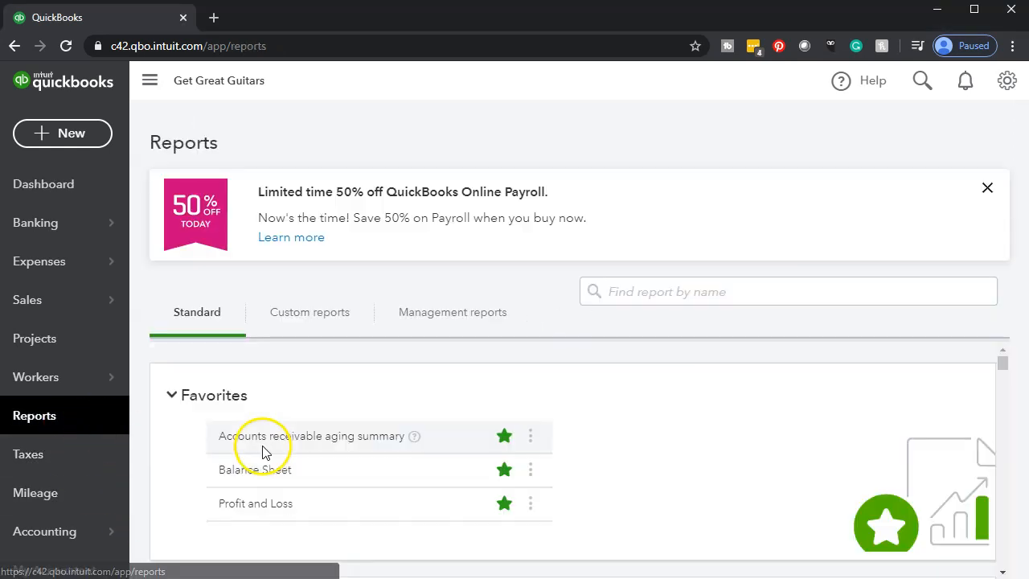
pyautogui.click(264, 474)
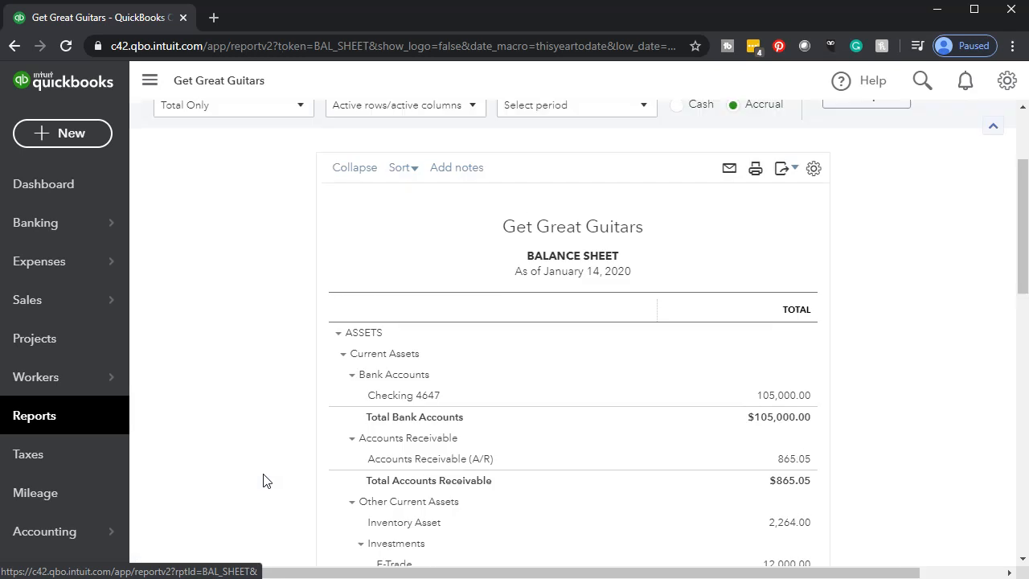
# - Set the Balance Sheet report period from 01/01/2020 to 02/29/2020 and run the report
pyautogui.click(380, 205)
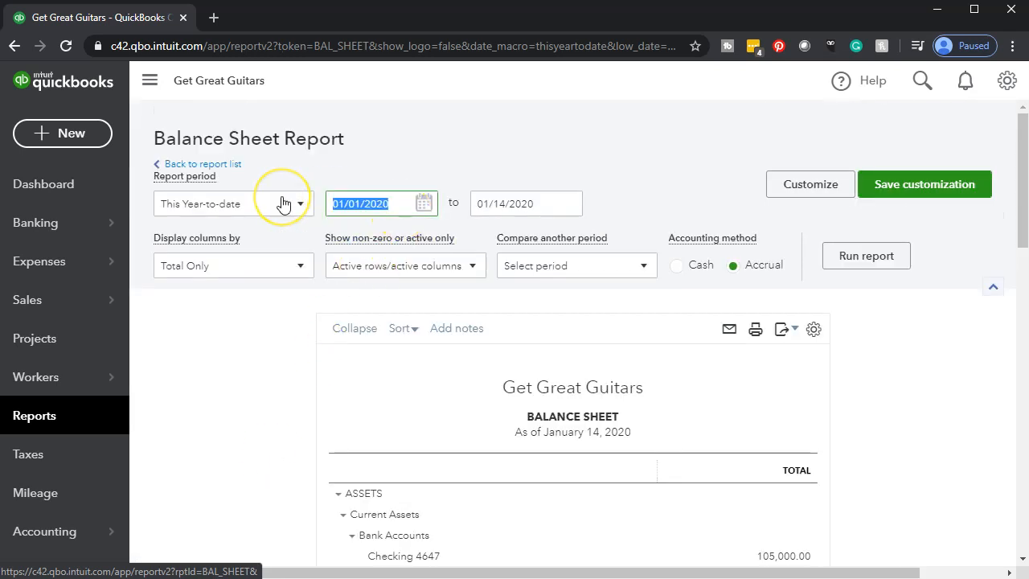
pyautogui.write('01/01/')
pyautogui.write('20')
pyautogui.press('Tab')
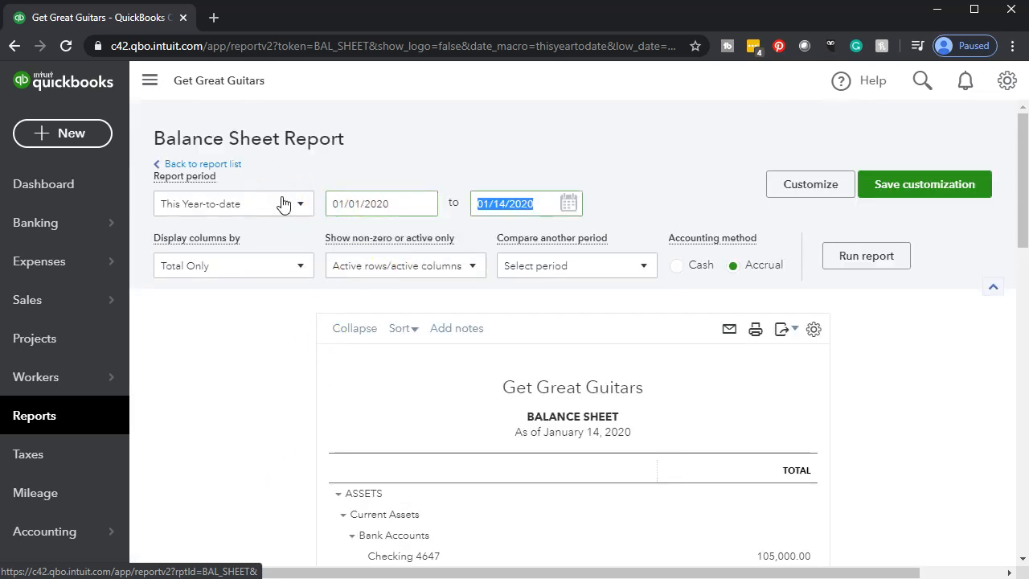
pyautogui.write('02/29/2020')
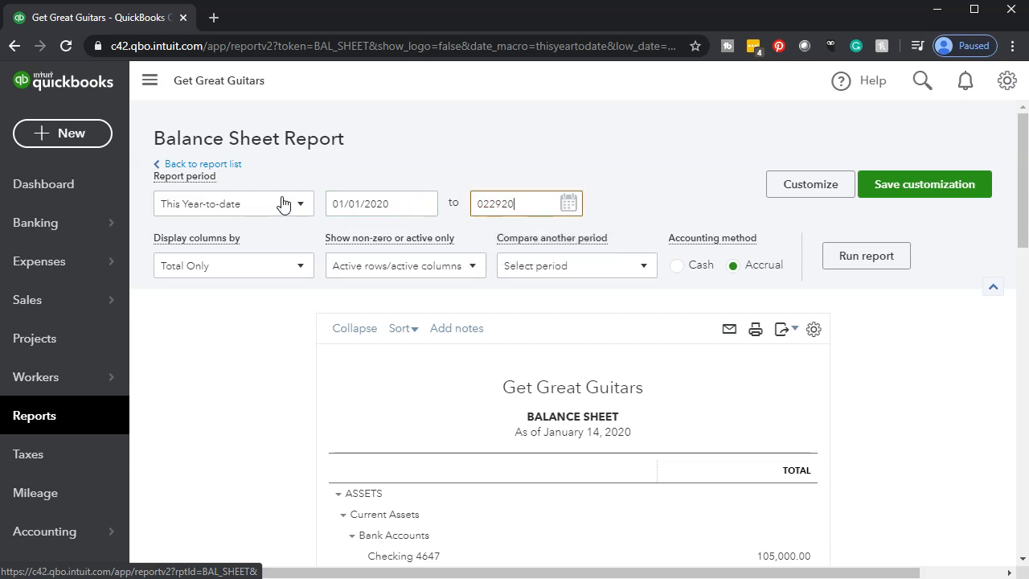
pyautogui.press('Tab')
pyautogui.click(884, 266)
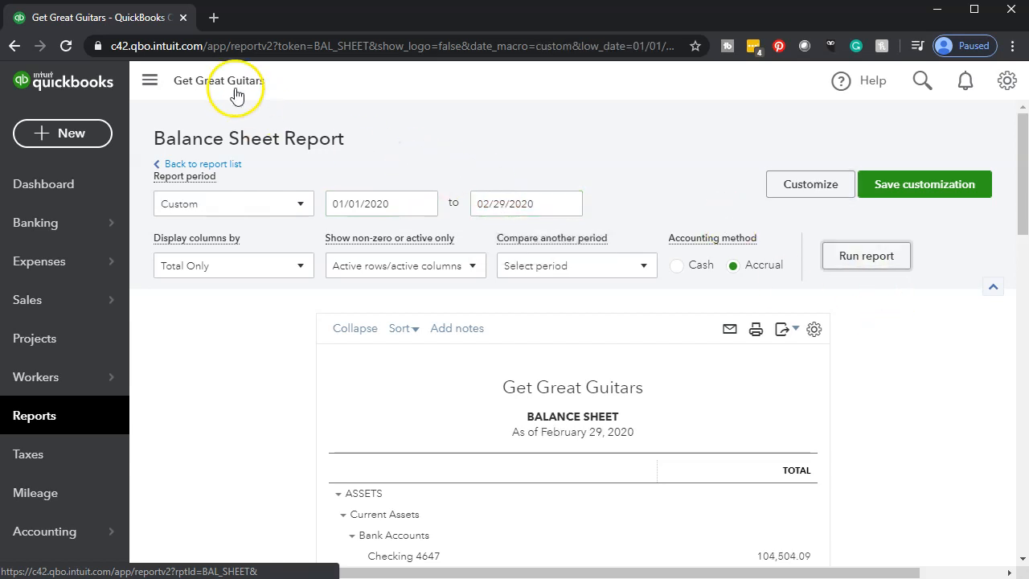
# - Duplicate the Balance Sheet browser tab and return to the original tab
pyautogui.scroll(-3, 241, 80)
pyautogui.rightClick(147, 22)
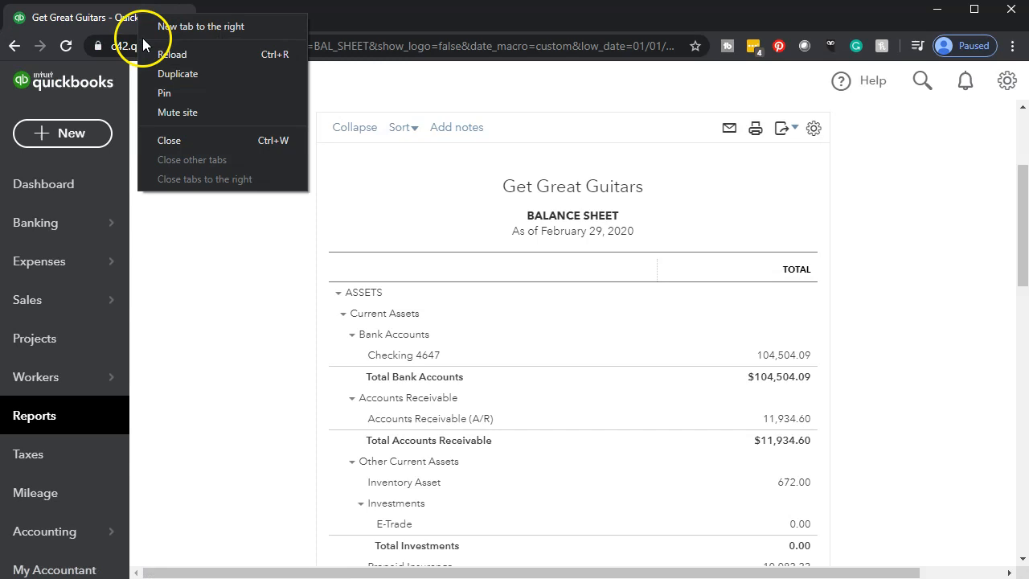
pyautogui.click(158, 72)
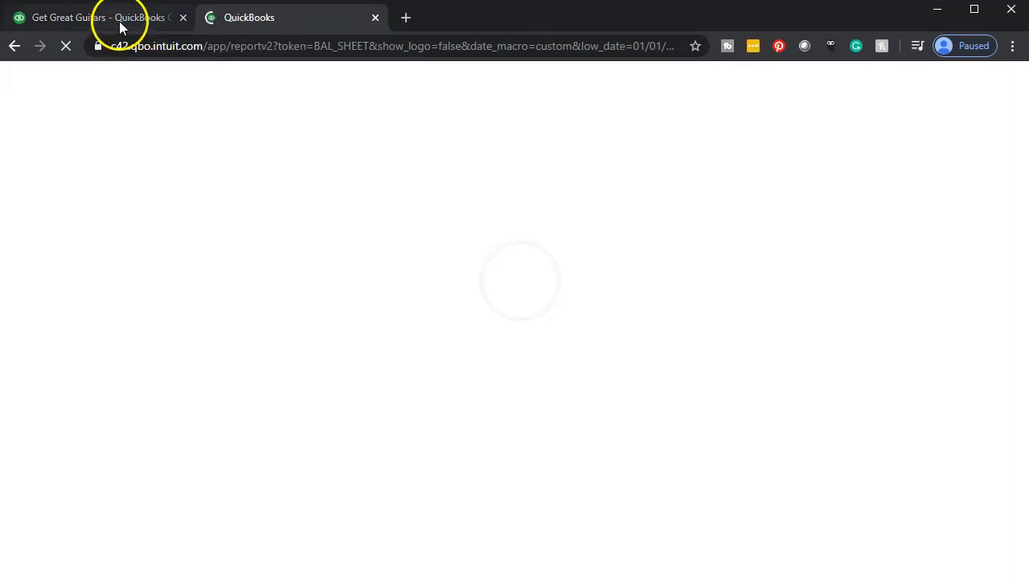
pyautogui.click(121, 22)
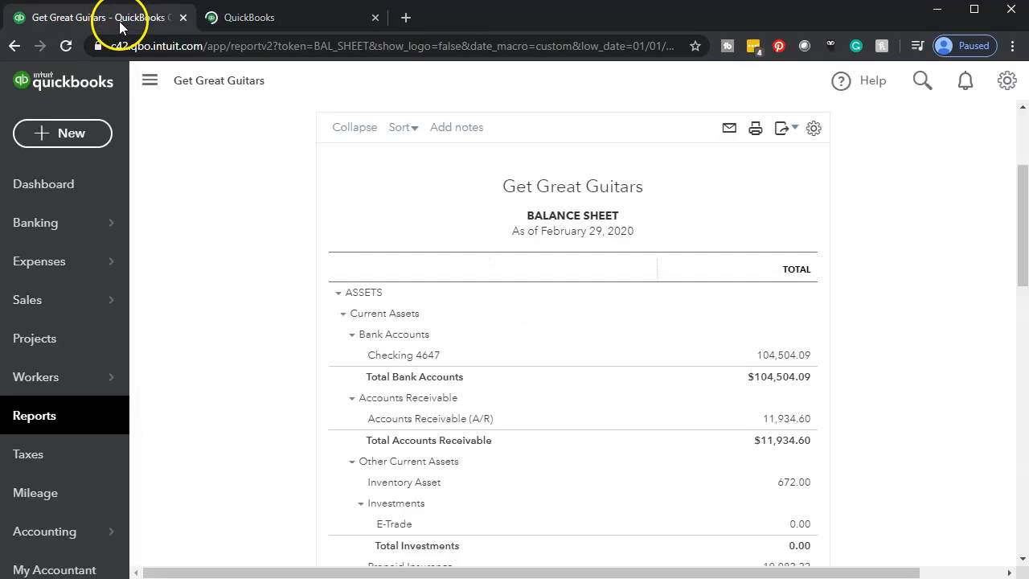
# - Open the Profit and Loss report from the favorite reports in the original tab
pyautogui.click(31, 419)
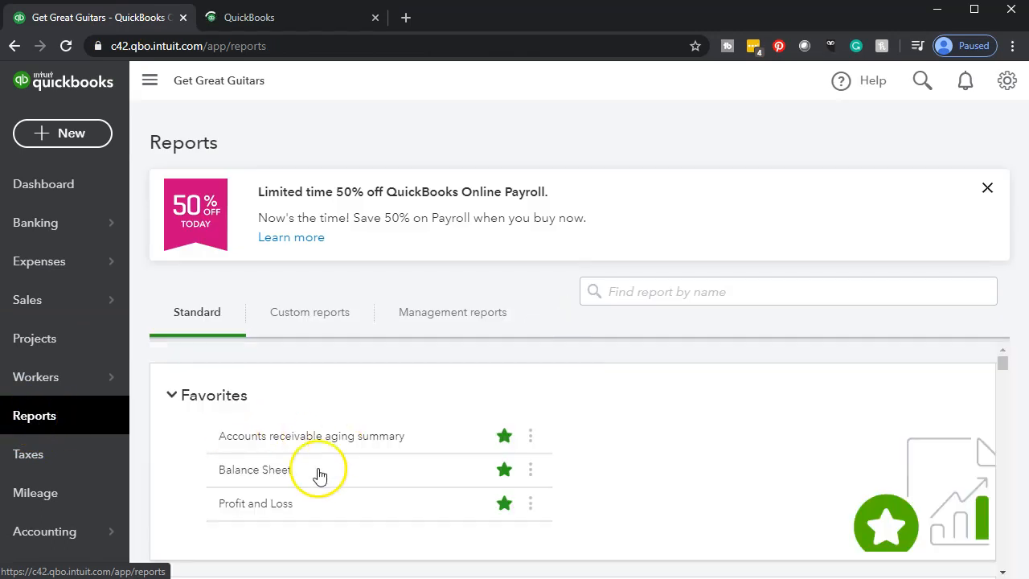
pyautogui.click(262, 510)
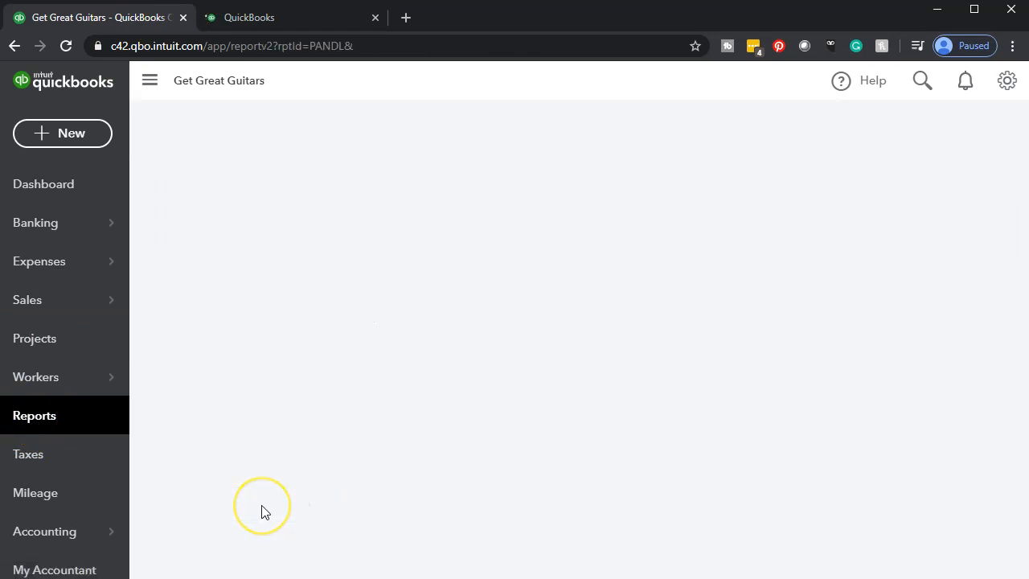
pyautogui.scroll(-2, 265, 512)
pyautogui.scroll(1, 282, 474)
pyautogui.scroll(1, 426, 164)
# - Run the Profit and Loss report for the period 01/01/2020 to 02/29/2020
pyautogui.moveTo(374, 200); pyautogui.dragTo(227, 199)
pyautogui.write('0')
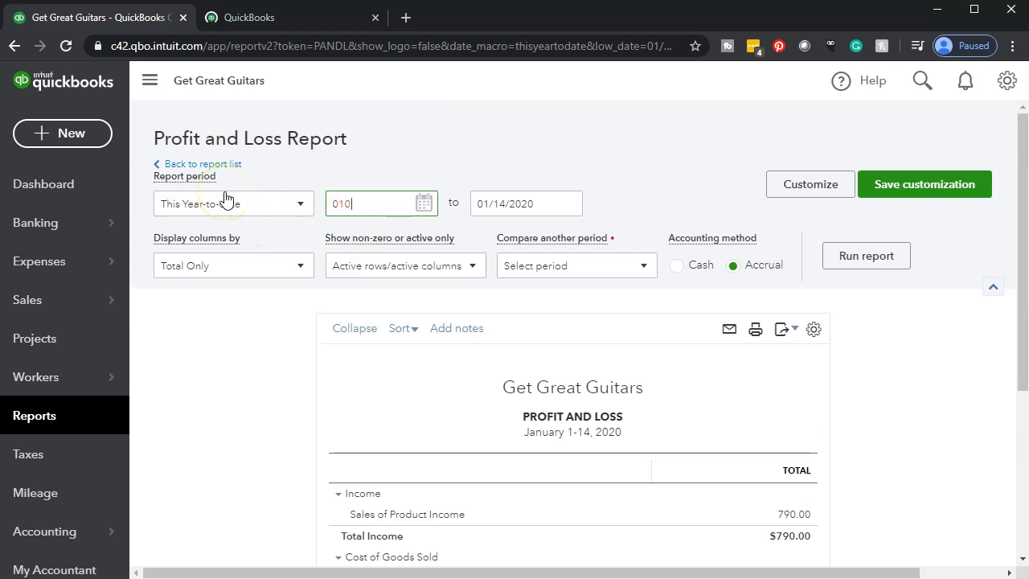
pyautogui.write('1/01/2020')
pyautogui.press('Tab')
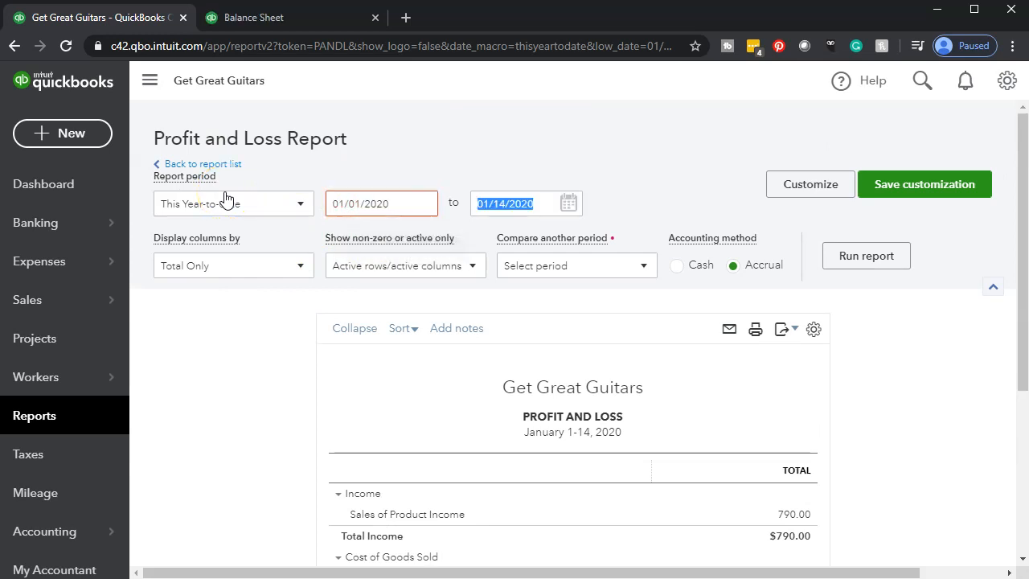
pyautogui.write('02/')
pyautogui.write('29/20')
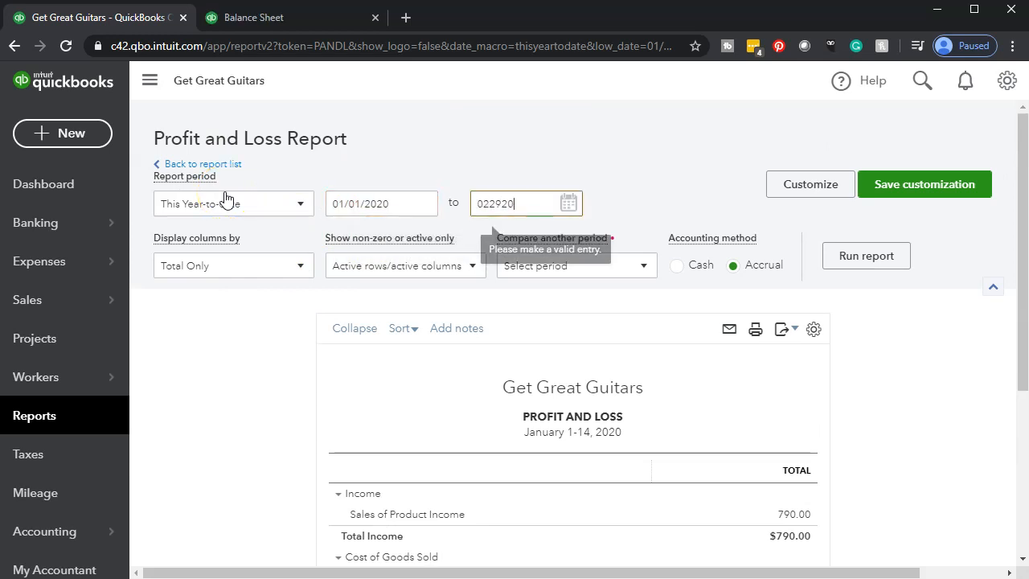
pyautogui.press('Tab')
pyautogui.click(852, 266)
# - Duplicate the Profit and Loss browser tab
pyautogui.scroll(-3, 844, 317)
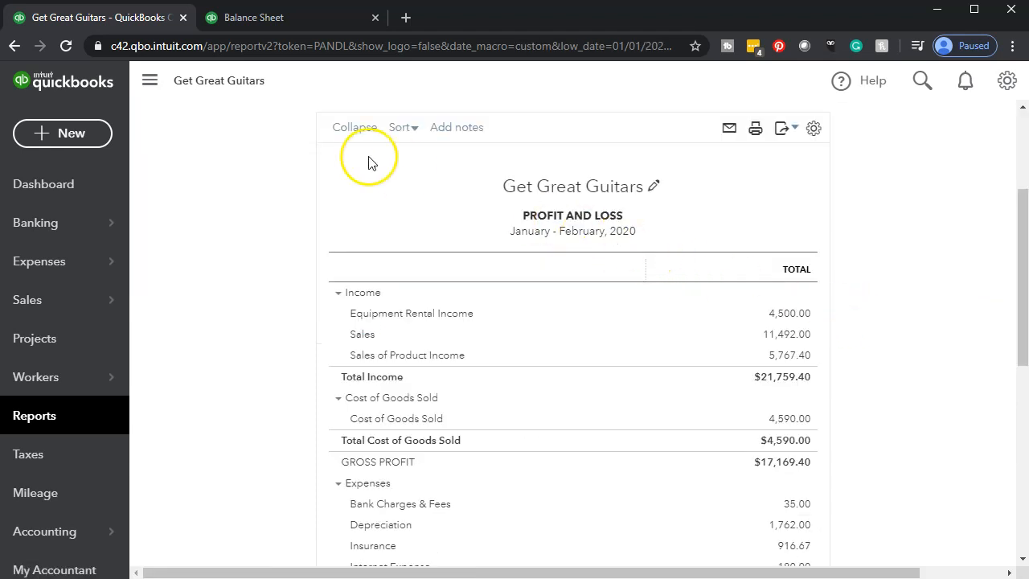
pyautogui.rightClick(107, 17)
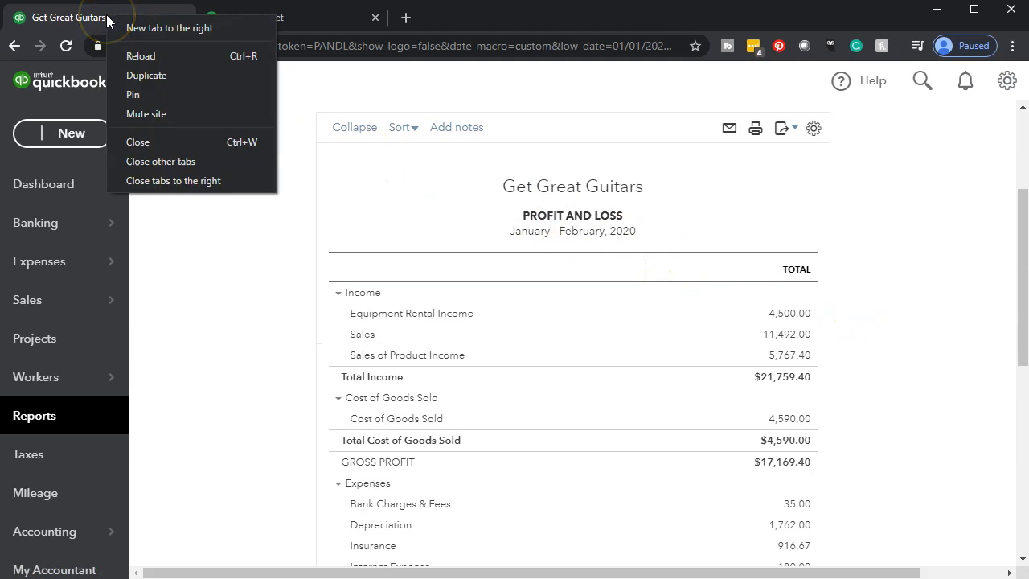
pyautogui.click(178, 77)
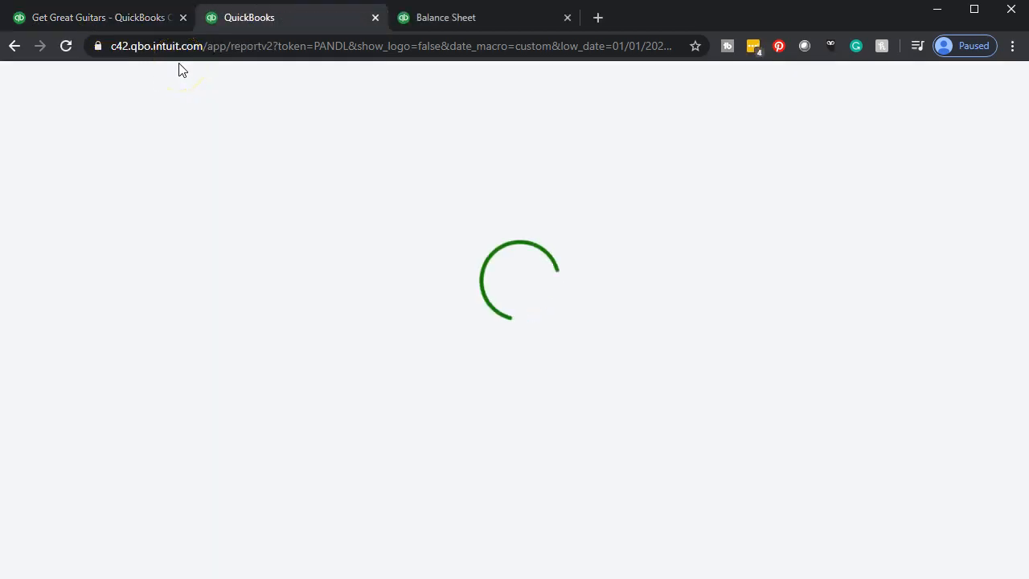
# - Switch to the Balance Sheet tab, hide the navigation sidebar and enlarge the page to 110%
pyautogui.click(456, 16)
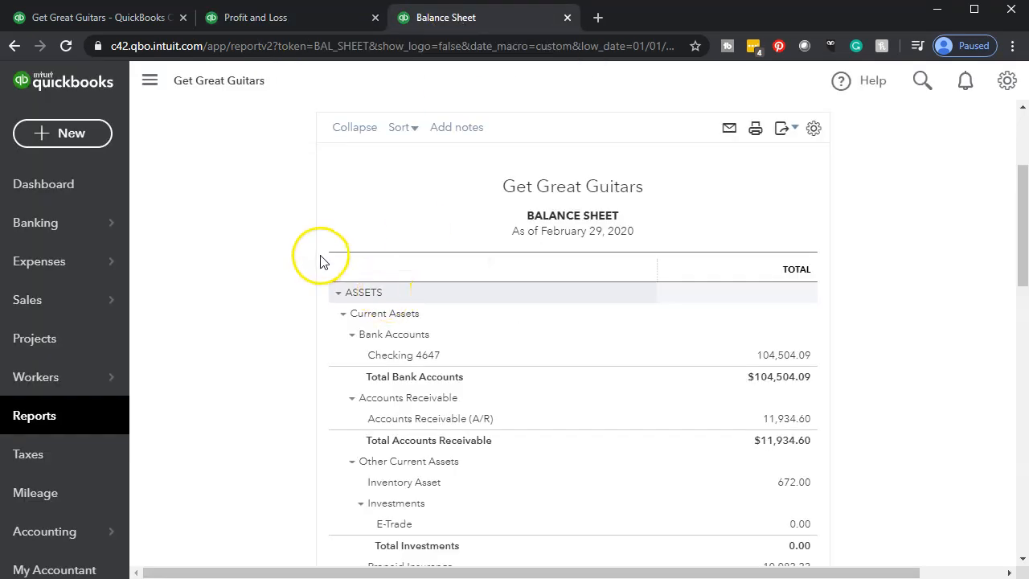
pyautogui.click(149, 79)
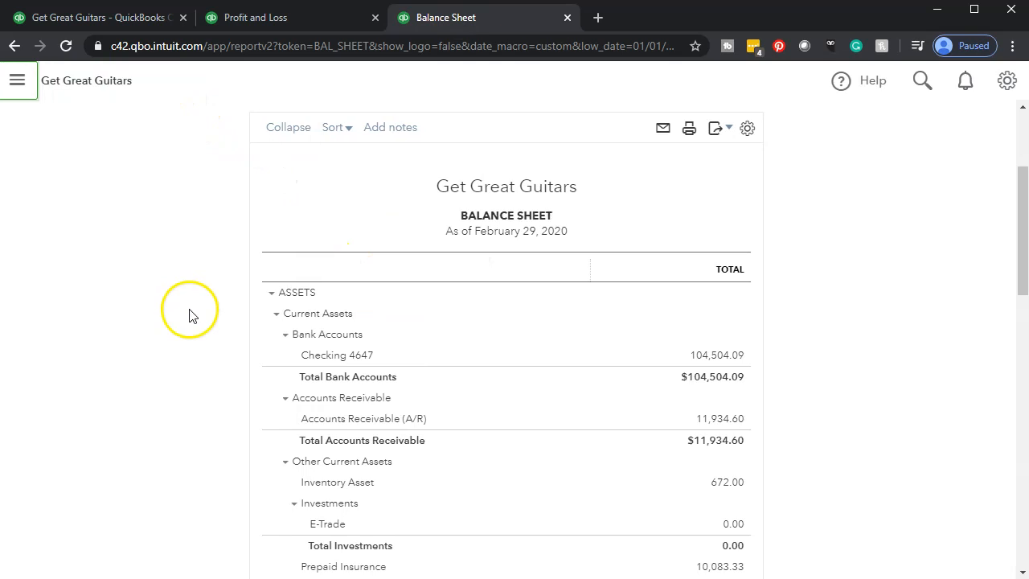
pyautogui.hotkey('ctrl', '+')
pyautogui.hotkey('ctrl', '+')
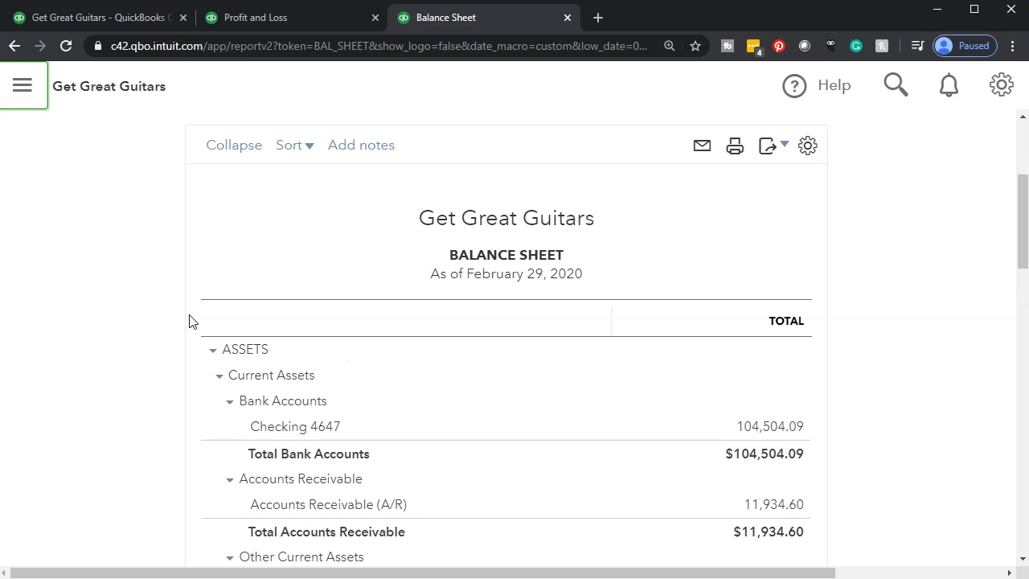
pyautogui.click(178, 310)
# - Examine the Balance Sheet's current assets, fixed assets and current liabilities, comparing accounts receivable with accounts payable
pyautogui.scroll(-3, 176, 309)
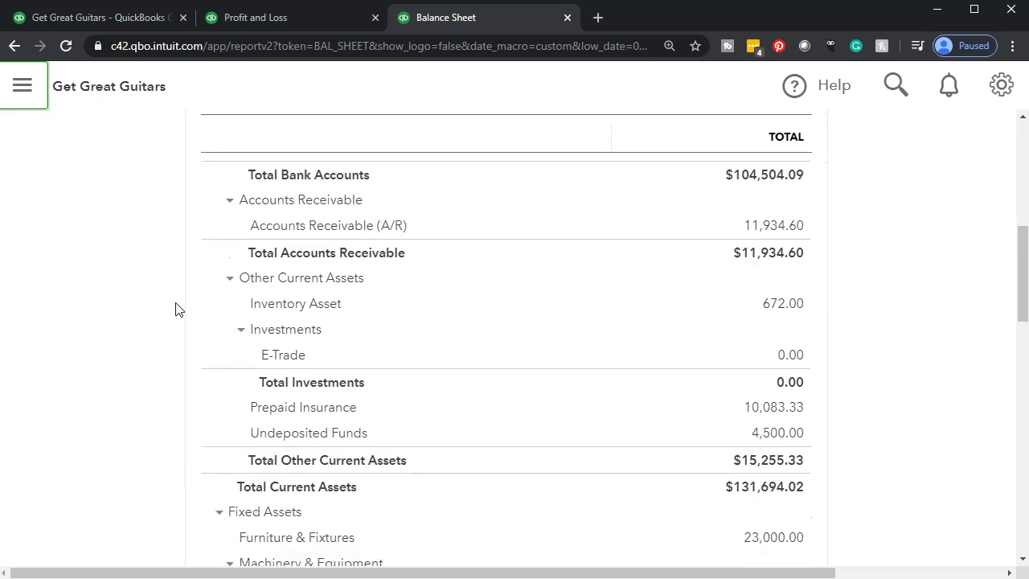
pyautogui.scroll(-1, 177, 309)
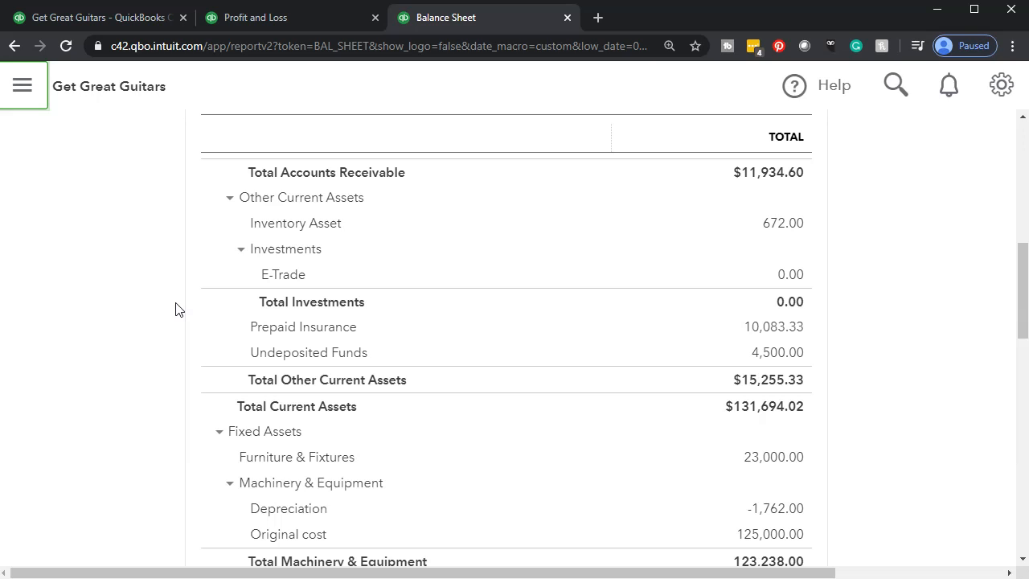
pyautogui.scroll(-1, 177, 310)
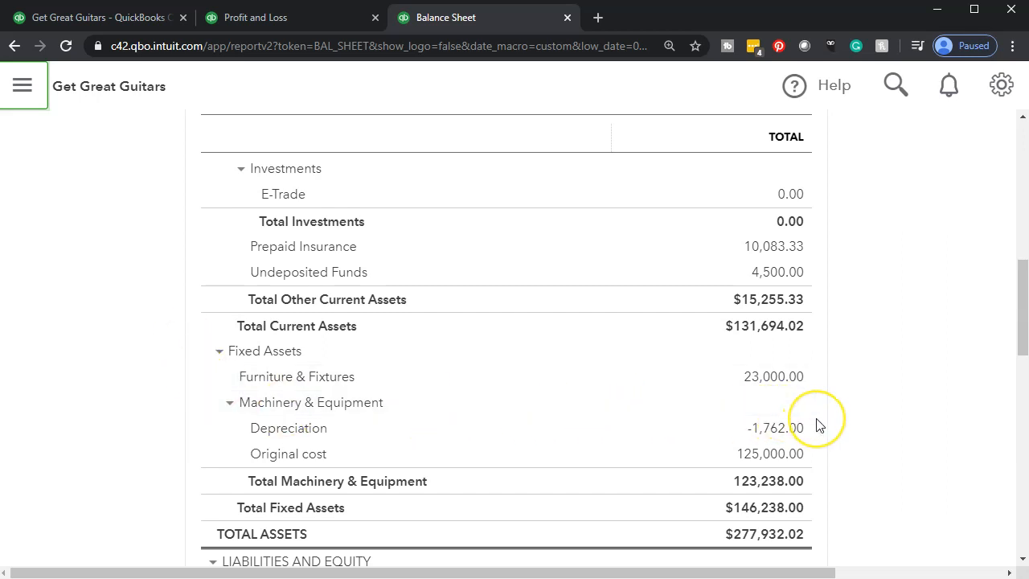
pyautogui.scroll(-3, 817, 424)
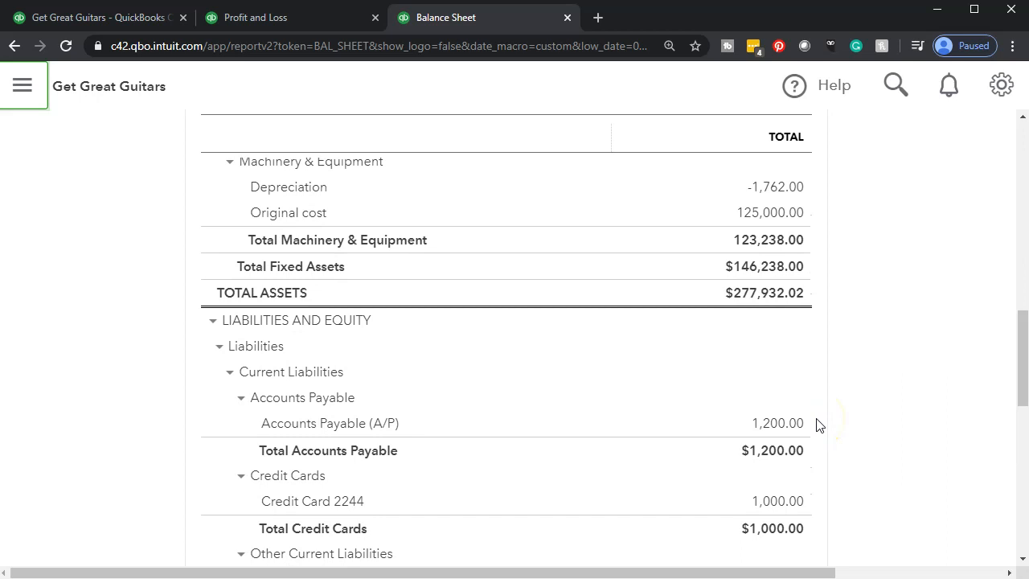
pyautogui.scroll(-1, 817, 425)
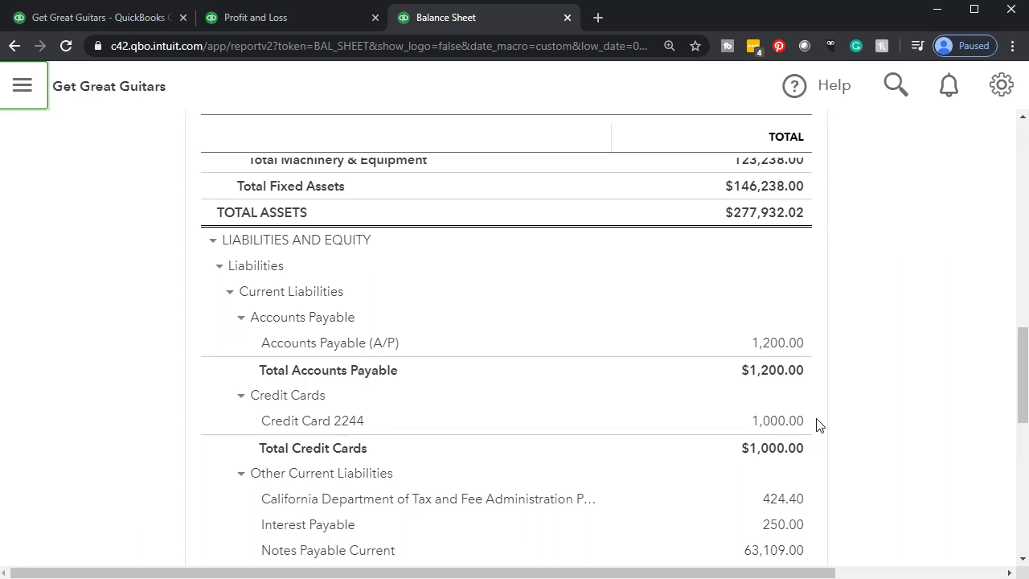
pyautogui.scroll(10, 818, 424)
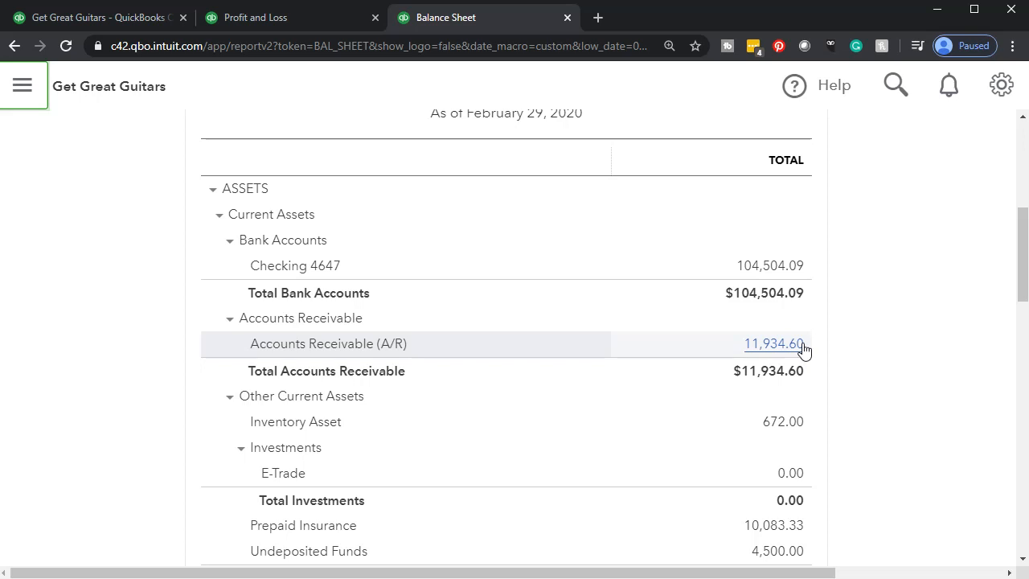
pyautogui.scroll(-6, 804, 347)
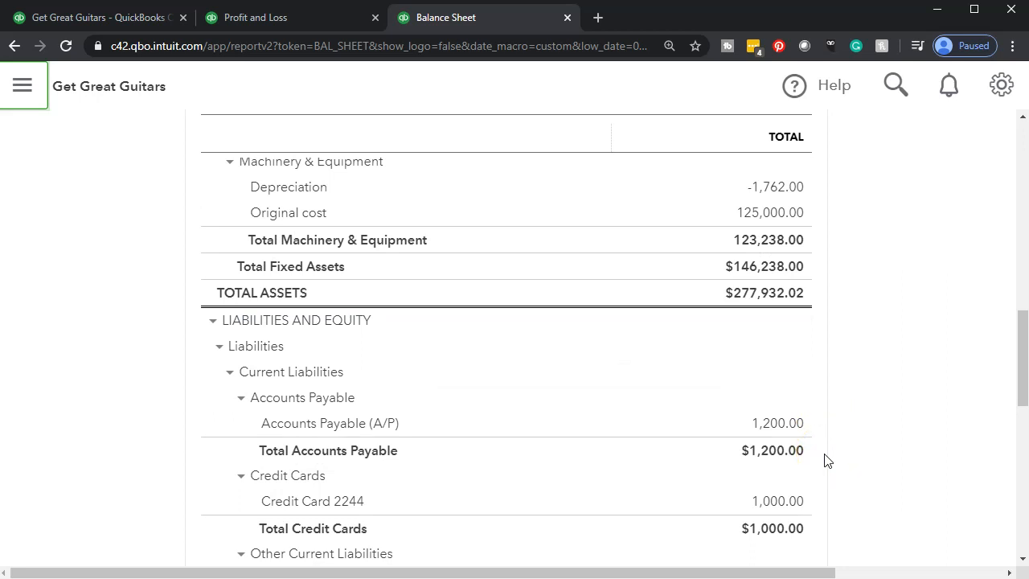
pyautogui.scroll(8, 826, 460)
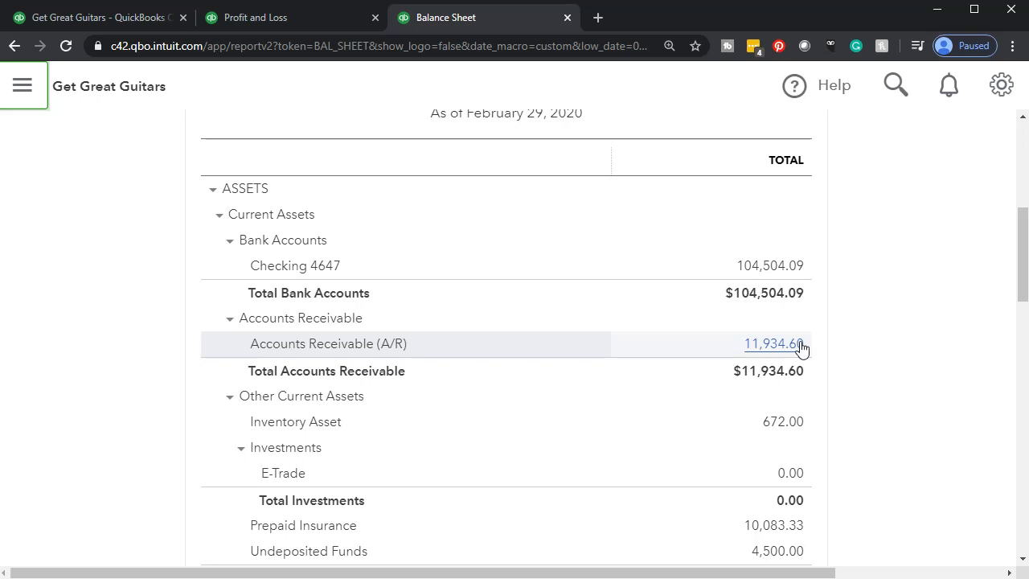
pyautogui.scroll(-5, 801, 346)
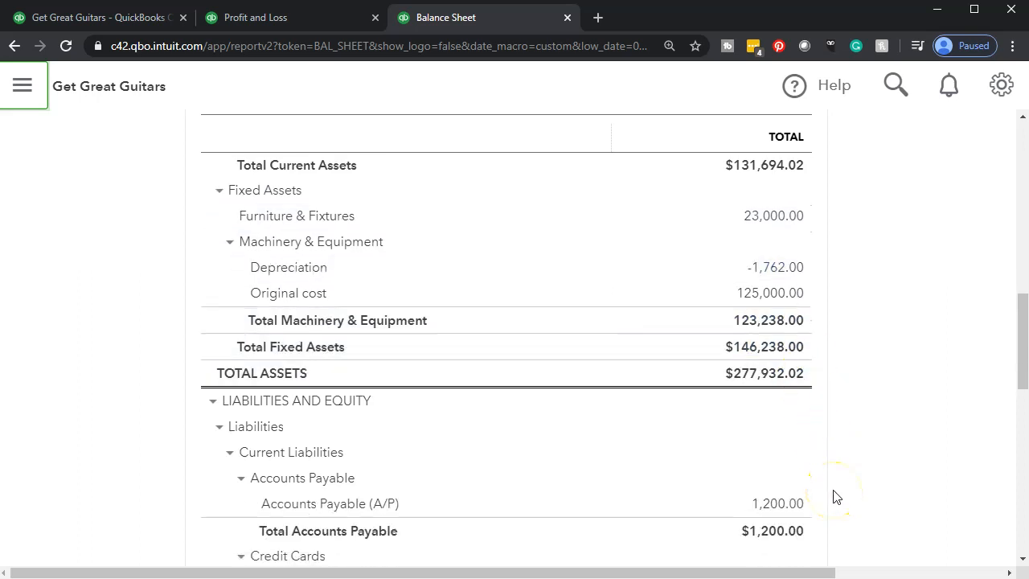
pyautogui.scroll(5, 834, 494)
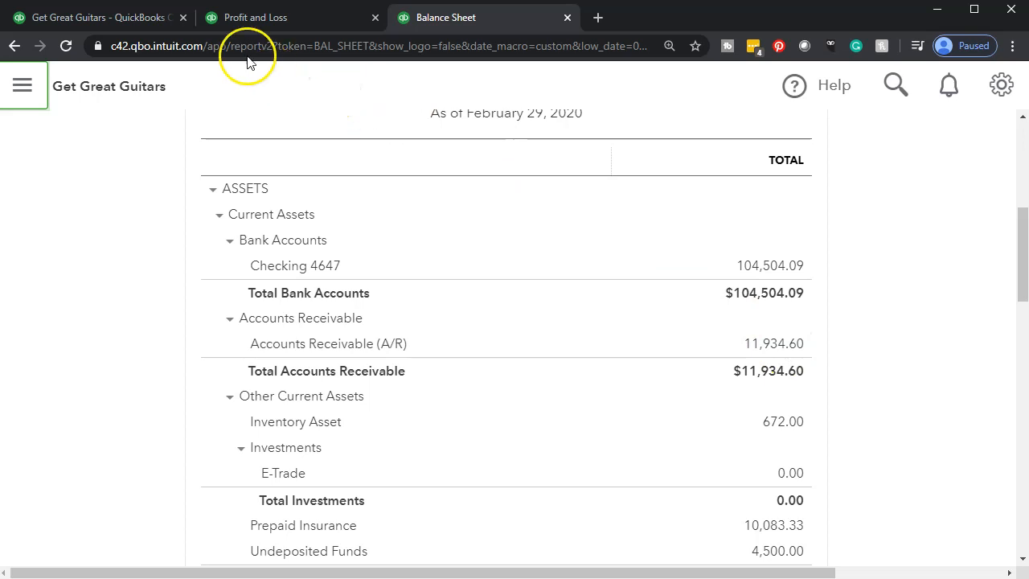
# - Return to the original Profit and Loss tab and reduce its page zoom below 100%
pyautogui.click(116, 21)
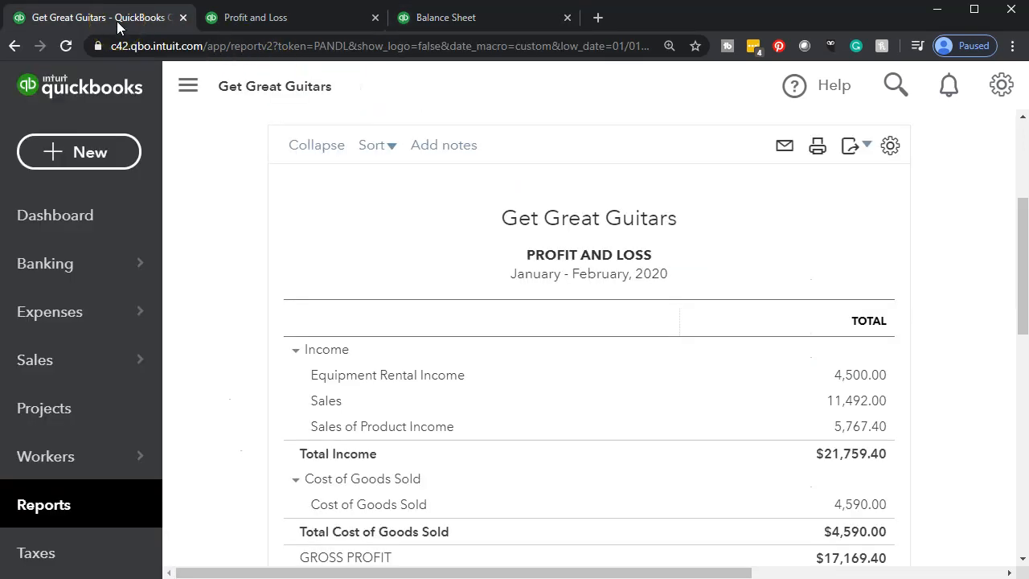
pyautogui.hotkey('ctrl', '+')
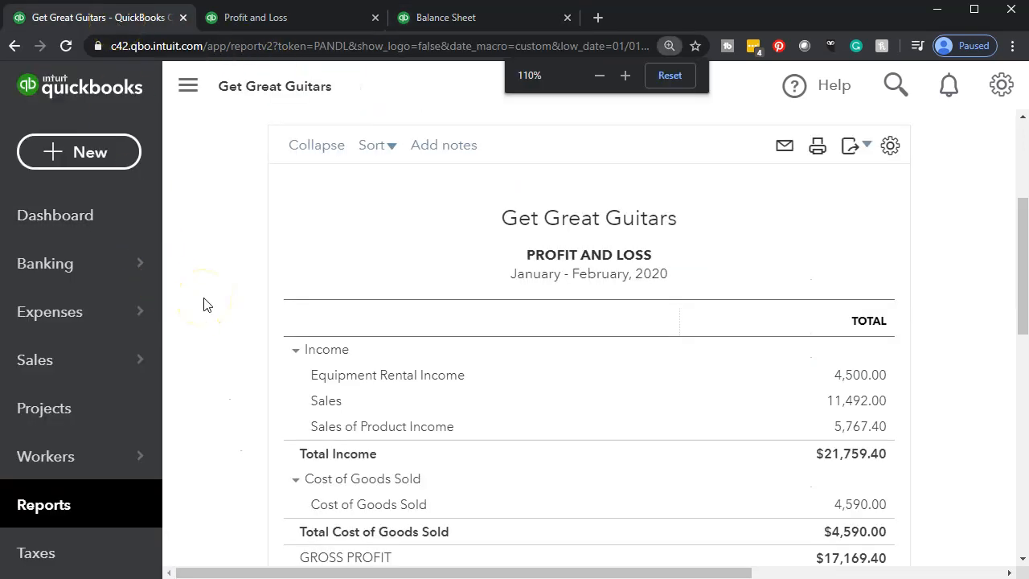
pyautogui.hotkey('ctrl', '-')
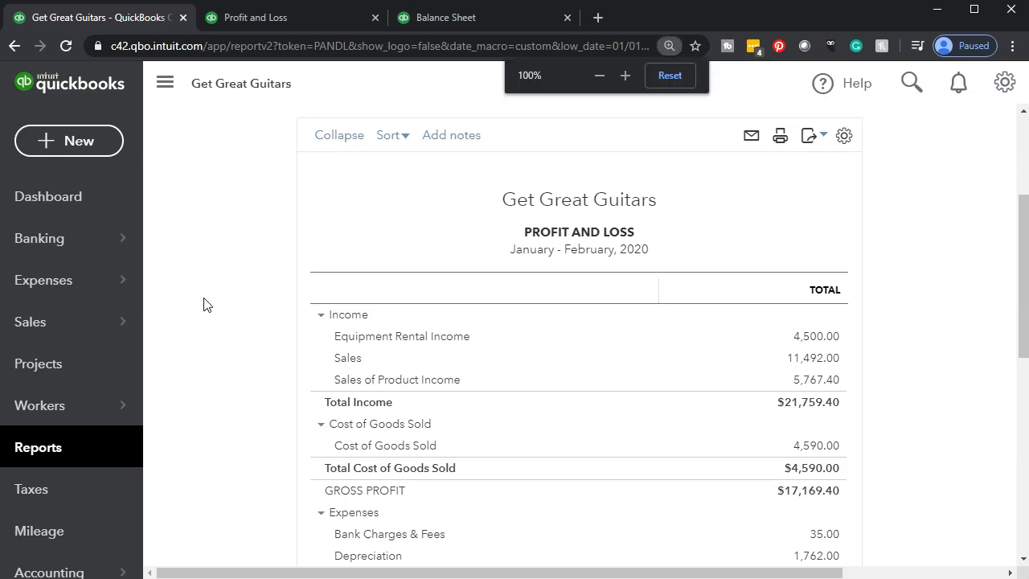
pyautogui.hotkey('ctrl', '-')
# - Find the Customer Balance Detail report in the reports list by searching for "customer bal", and open it
pyautogui.click(41, 424)
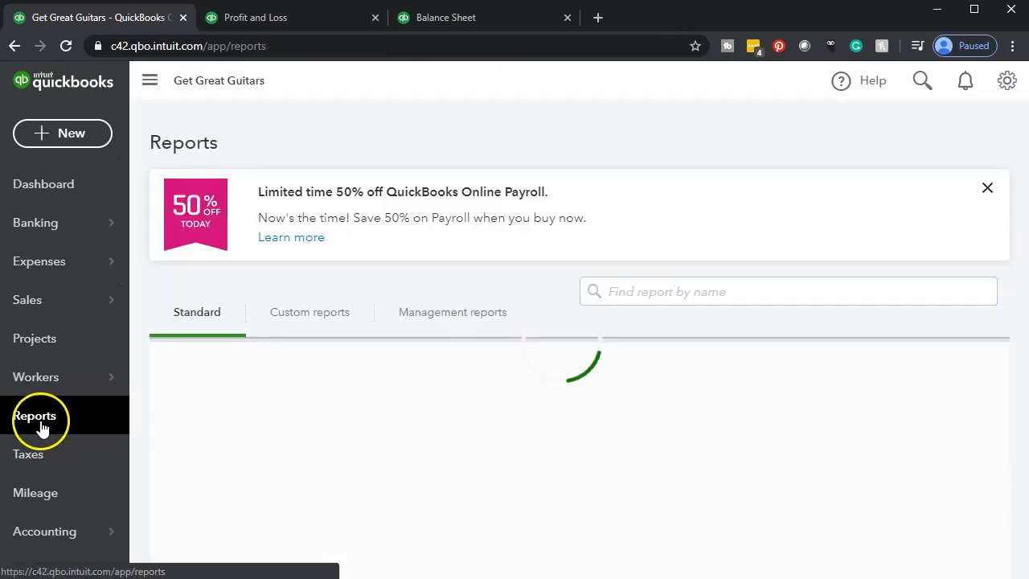
pyautogui.click(705, 294)
pyautogui.click(691, 294)
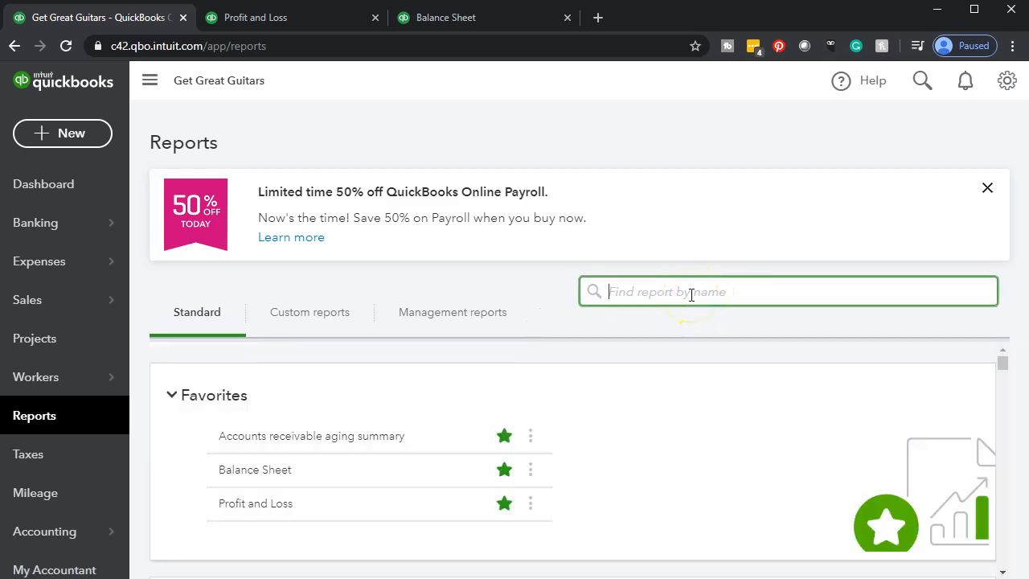
pyautogui.write('customer ')
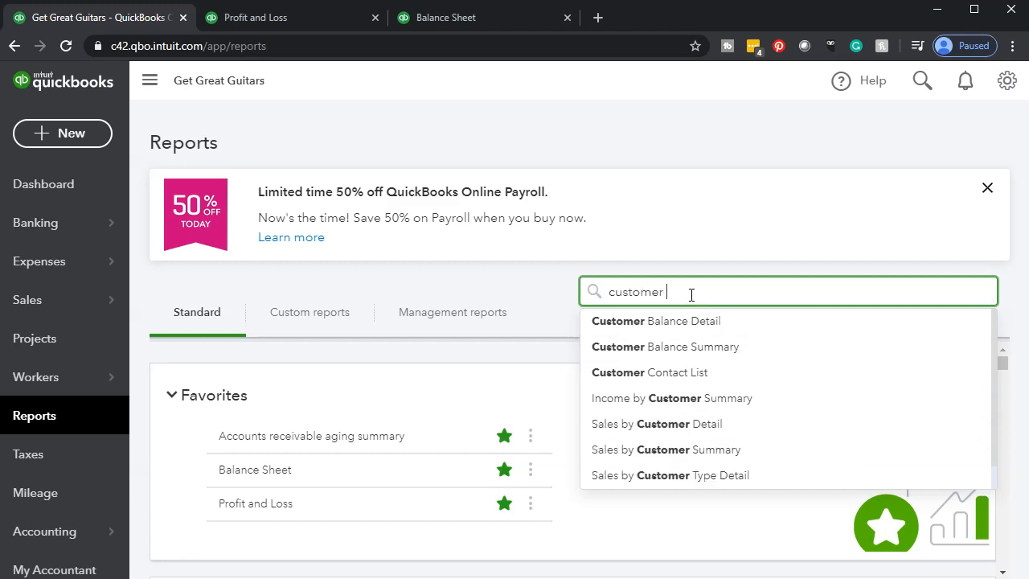
pyautogui.write('bal')
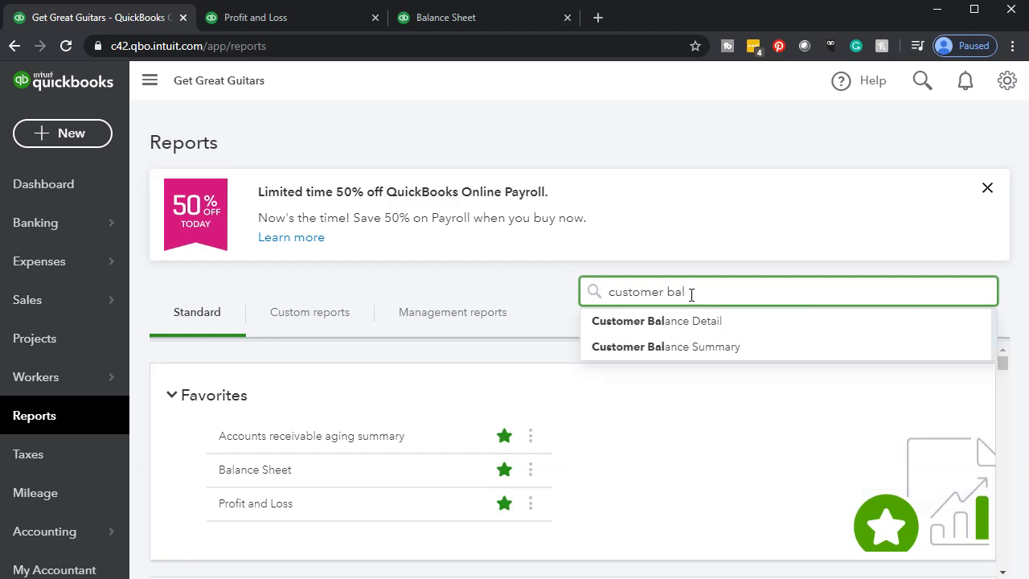
pyautogui.press('Down')
pyautogui.press('Return')
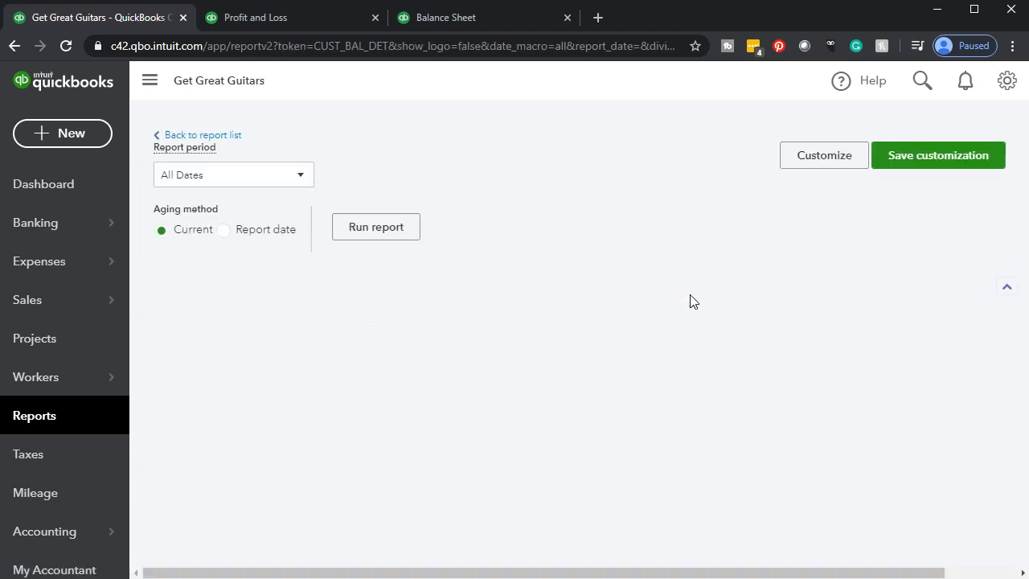
# - Hide the navigation sidebar and enlarge the Customer Balance Detail page to 110%
pyautogui.scroll(-3, 661, 340)
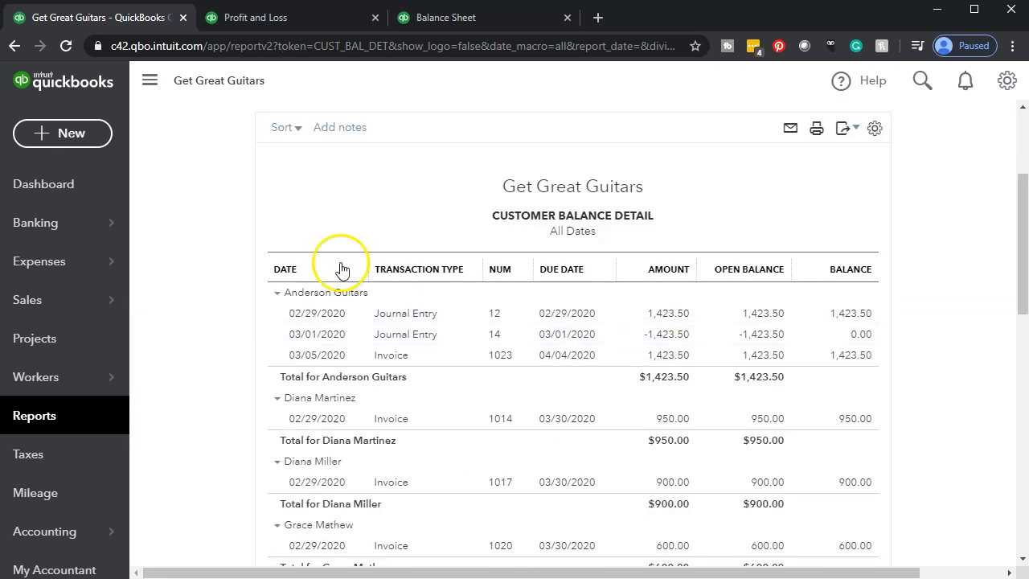
pyautogui.click(149, 92)
pyautogui.scroll(1, 166, 334)
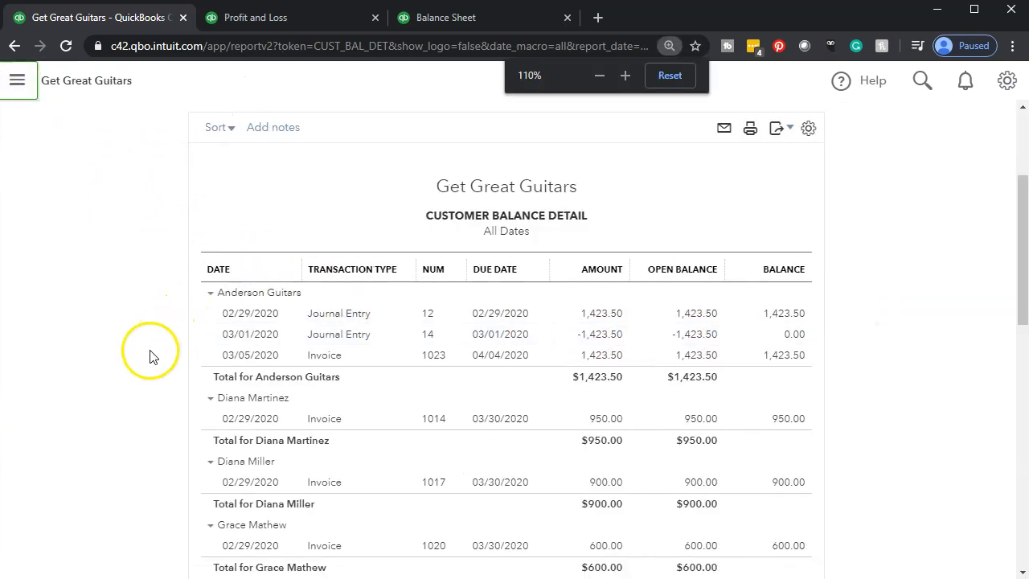
pyautogui.scroll(1, 151, 356)
pyautogui.scroll(3, 297, 435)
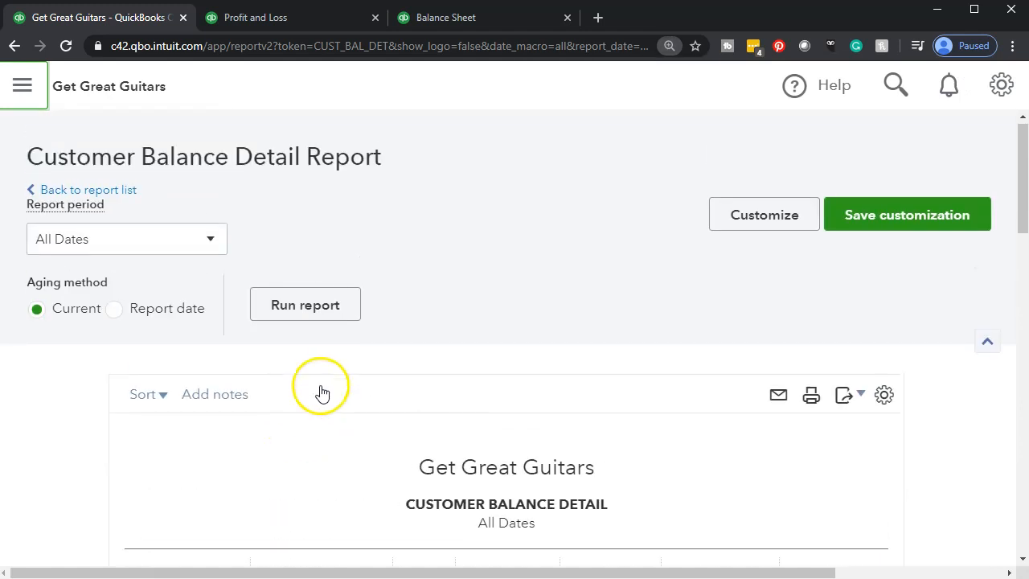
# - Examine each customer's transactions and open balance in the Customer Balance Detail report through to the total, including the negative payment balance
pyautogui.scroll(-2, 296, 357)
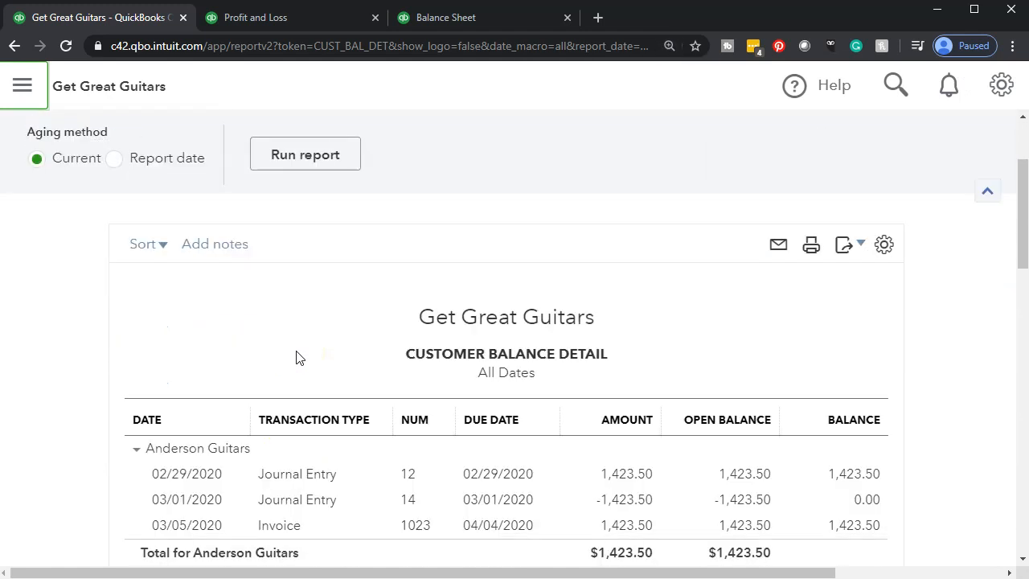
pyautogui.scroll(-1, 296, 357)
pyautogui.click(296, 378)
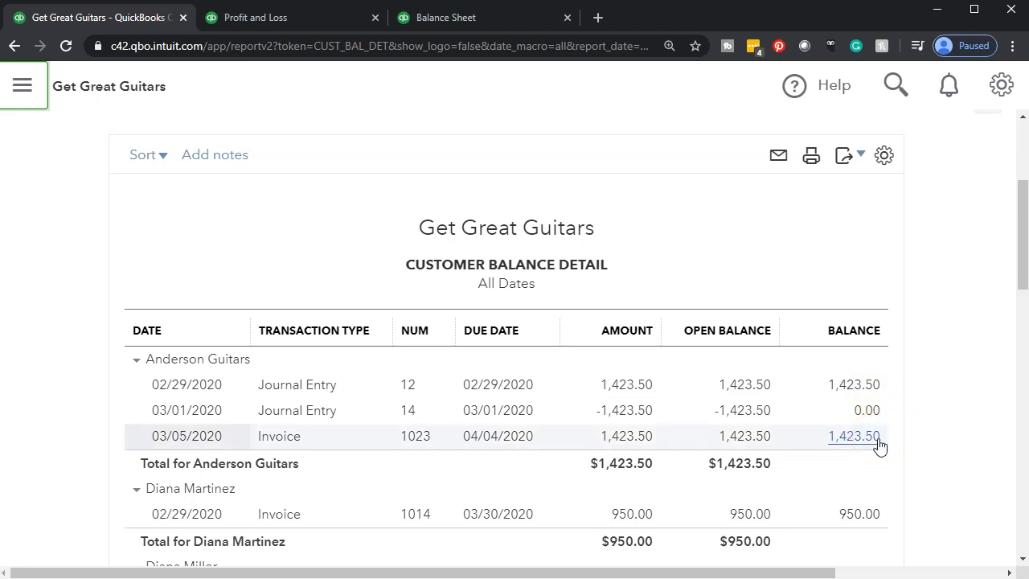
pyautogui.scroll(-1, 880, 447)
pyautogui.scroll(-1, 879, 446)
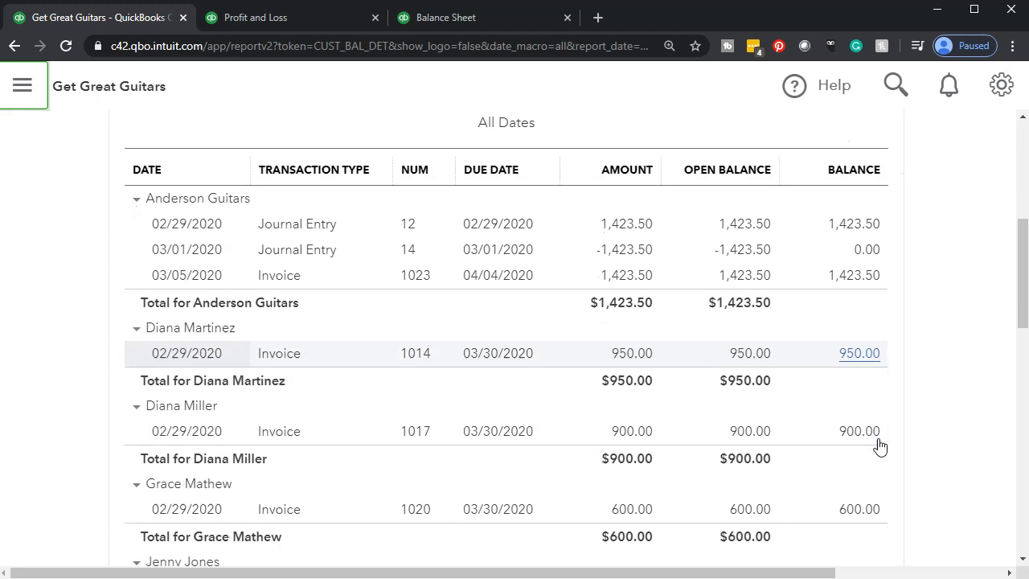
pyautogui.scroll(-2, 875, 439)
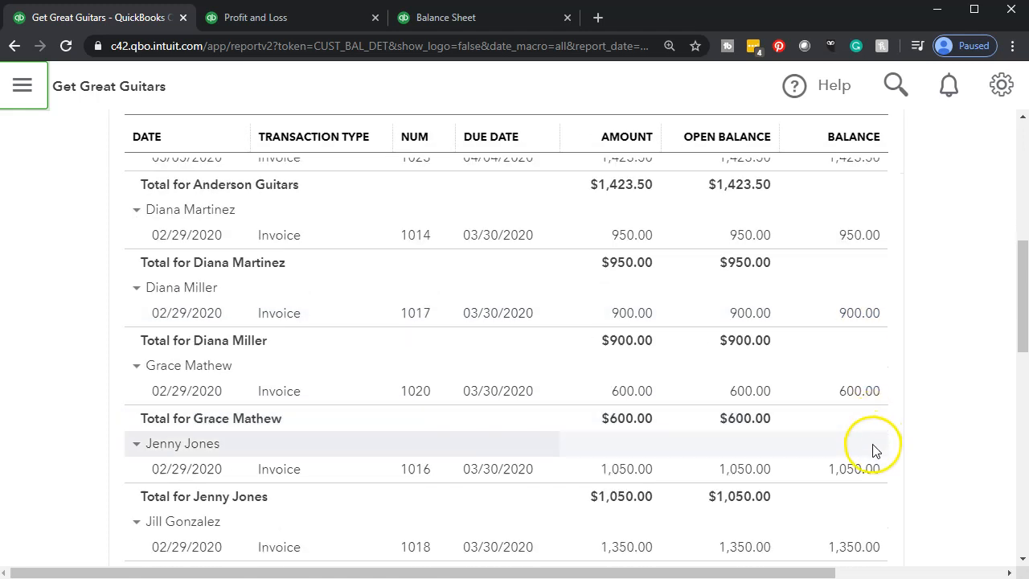
pyautogui.scroll(-1, 875, 449)
pyautogui.scroll(-6, 875, 451)
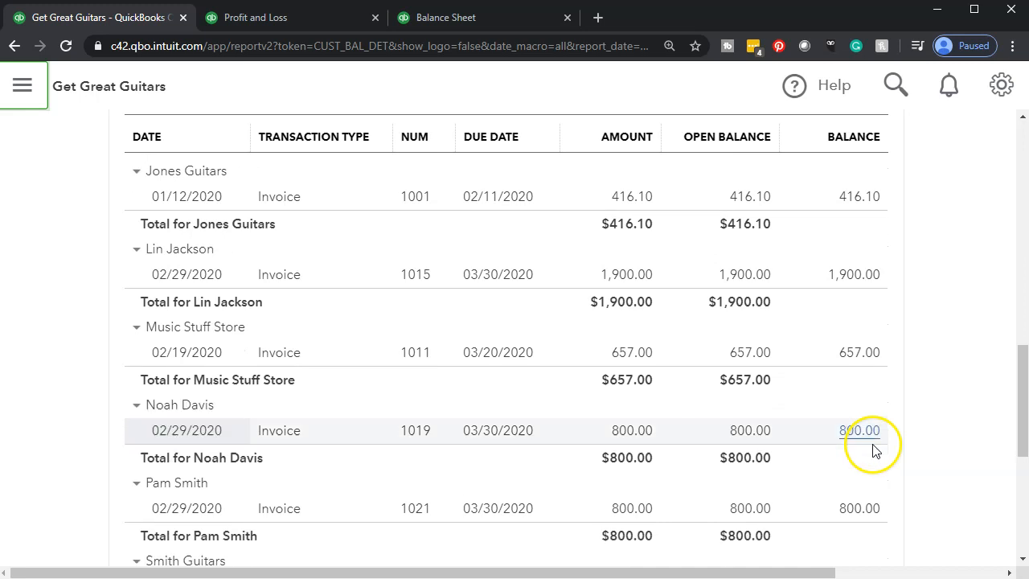
pyautogui.scroll(-4, 875, 450)
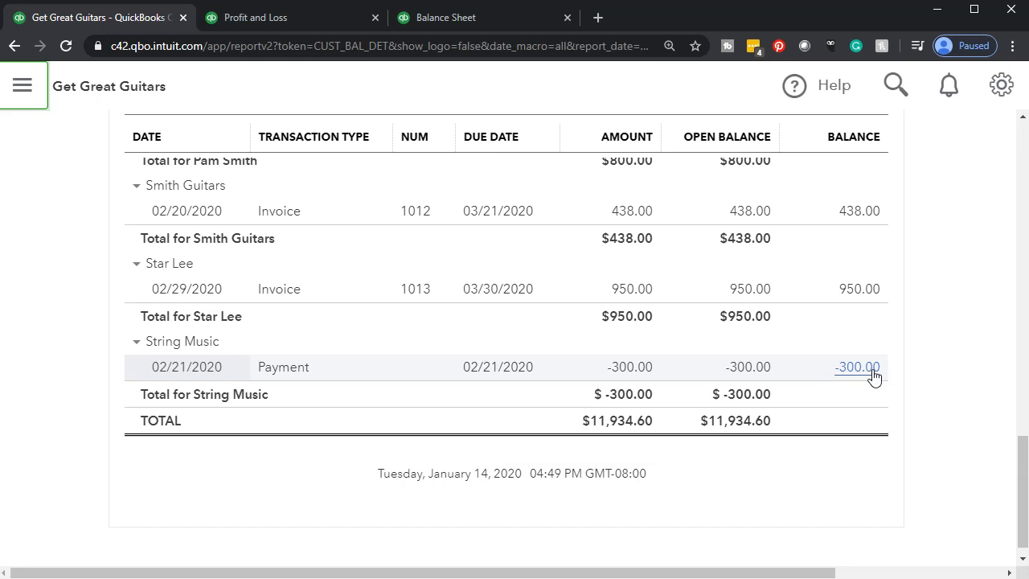
# - Duplicate the Customer Balance Detail browser tab and return to the original tab
pyautogui.rightClick(118, 19)
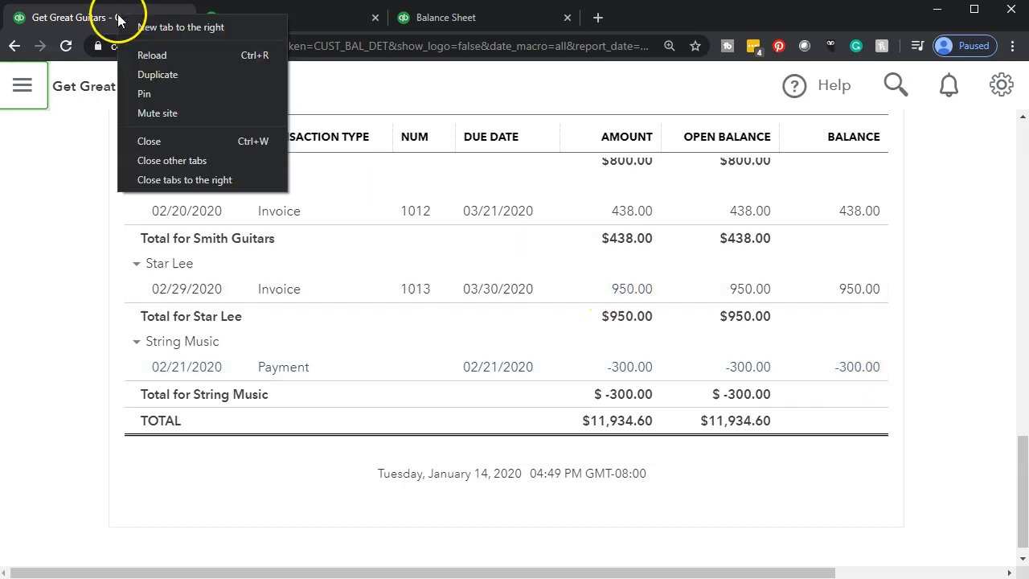
pyautogui.click(143, 73)
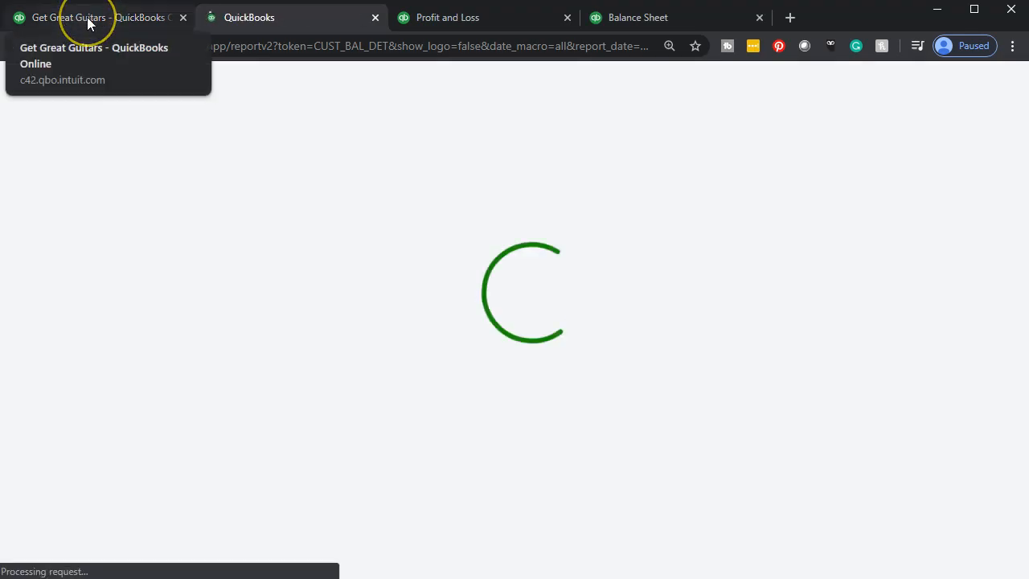
pyautogui.click(89, 23)
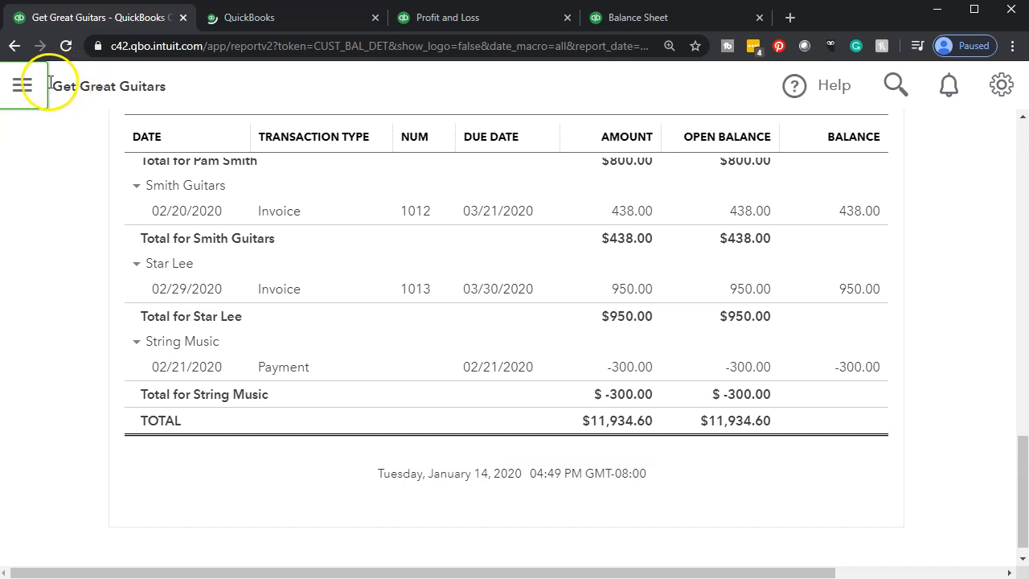
# - Restore the sidebar and normal page zoom, open the Chart of Accounts from Accounting, and hide the sidebar again
pyautogui.click(23, 84)
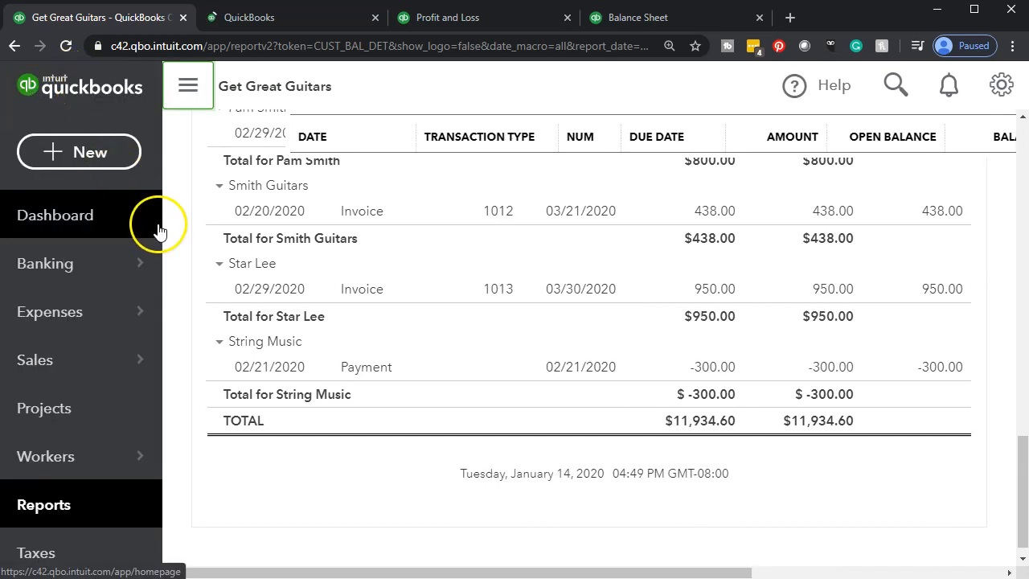
pyautogui.hotkey('ctrl', '-')
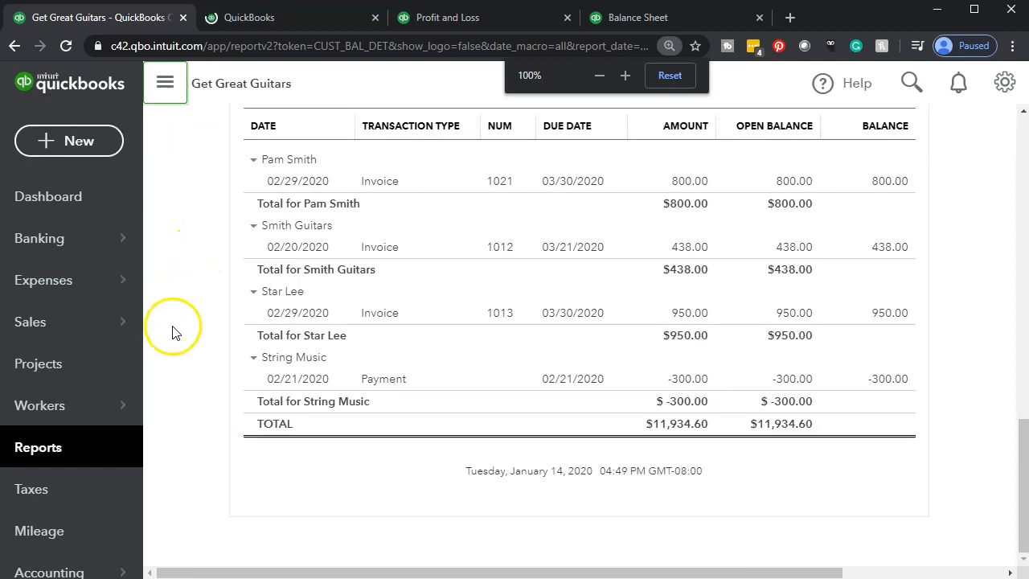
pyautogui.hotkey('ctrl', '-')
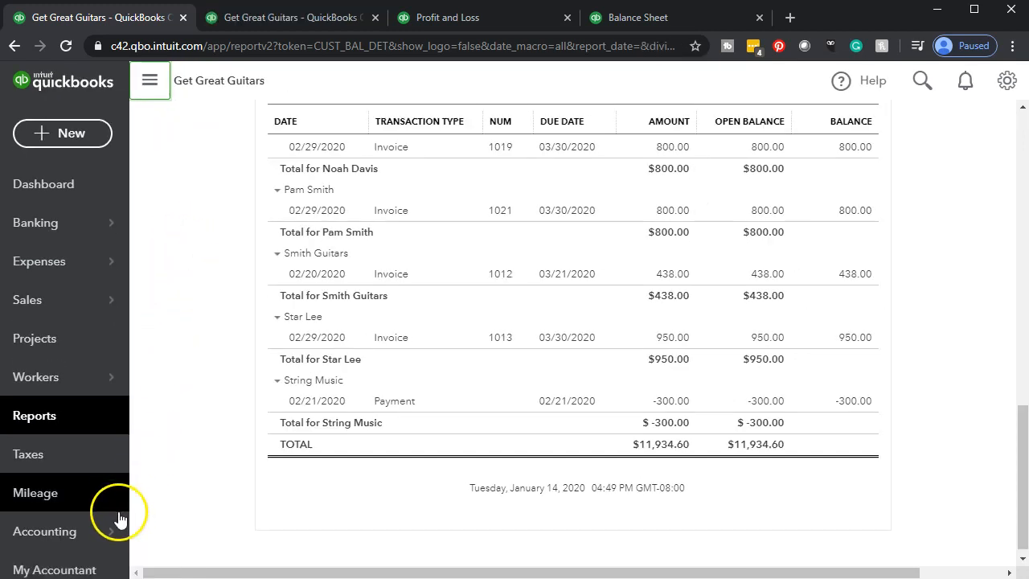
pyautogui.click(72, 537)
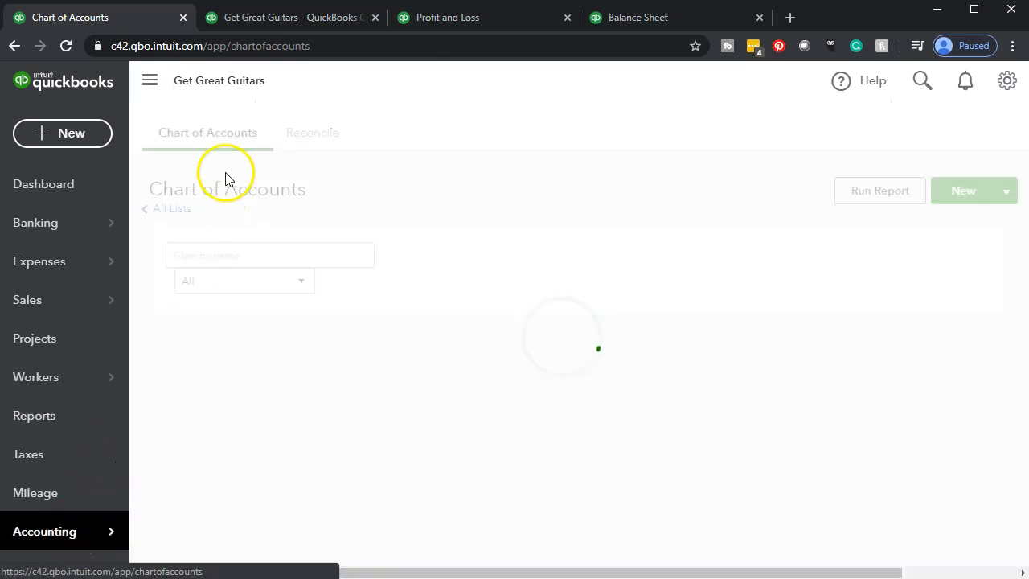
pyautogui.click(147, 83)
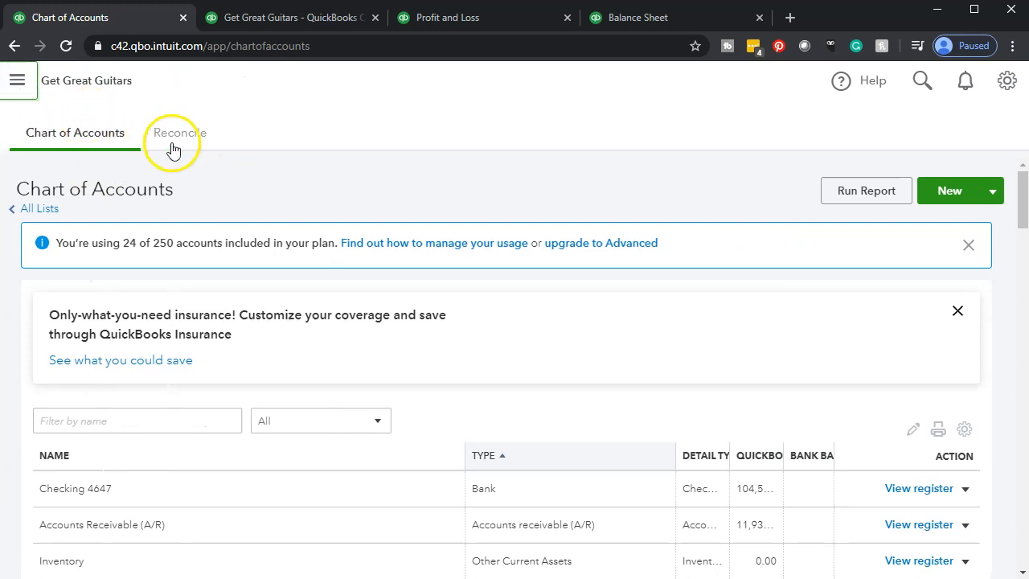
# - Examine the asset accounts in the Chart of Accounts, focusing on the Accounts Receivable (A/R) account
pyautogui.scroll(-1, 205, 316)
pyautogui.scroll(-1, 206, 316)
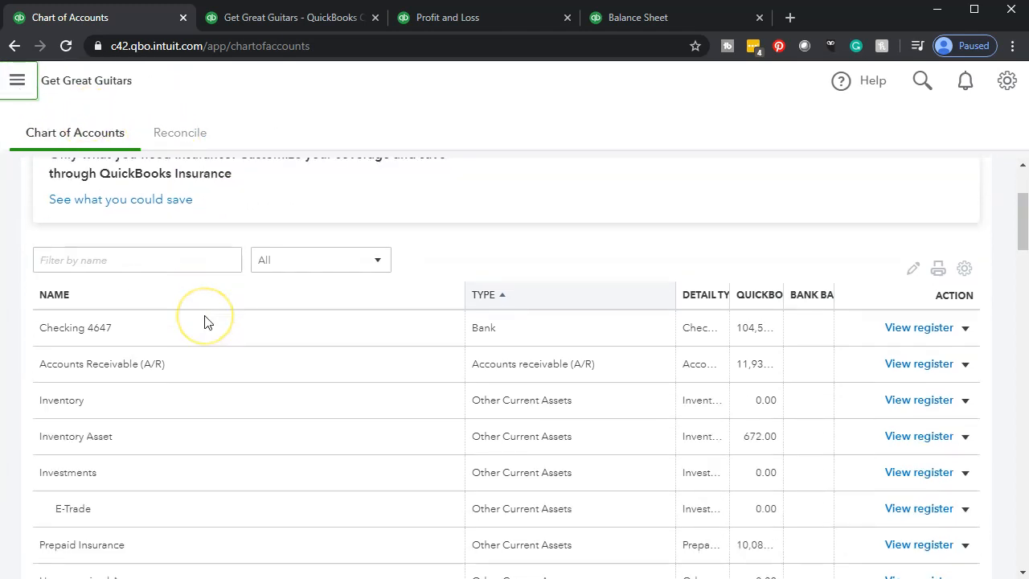
pyautogui.scroll(-1, 204, 321)
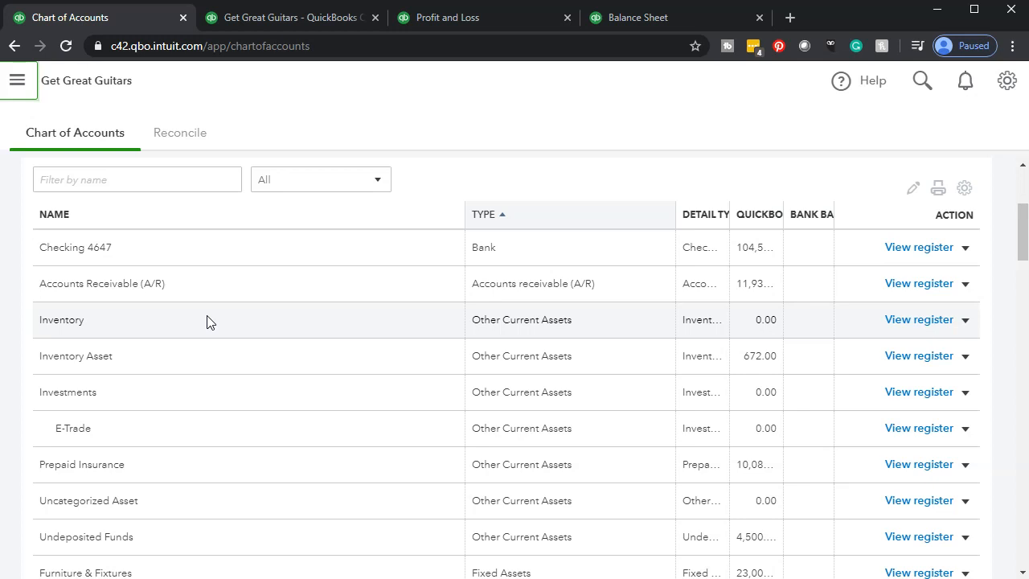
pyautogui.scroll(-1, 206, 321)
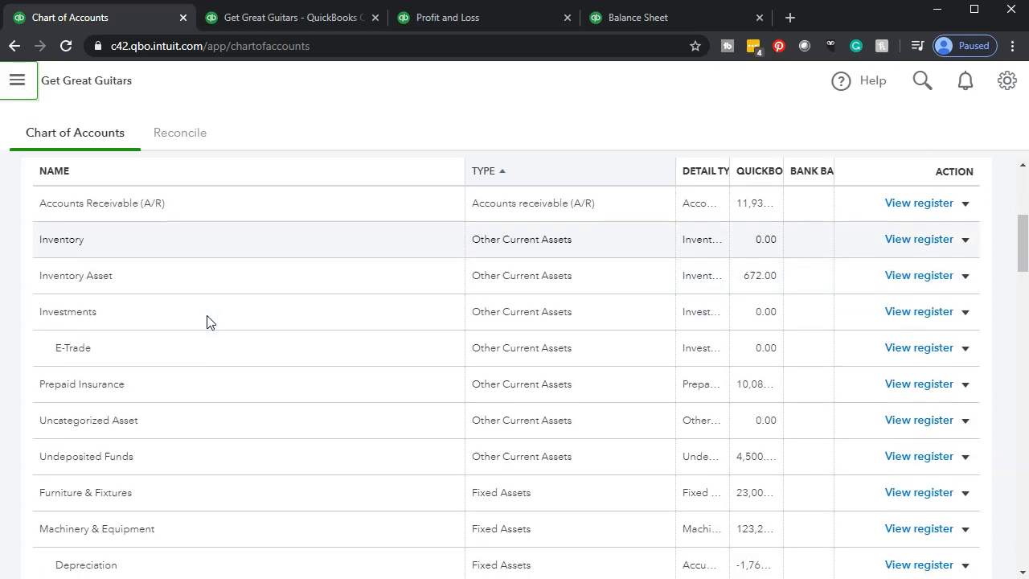
pyautogui.scroll(1, 206, 322)
pyautogui.click(211, 287)
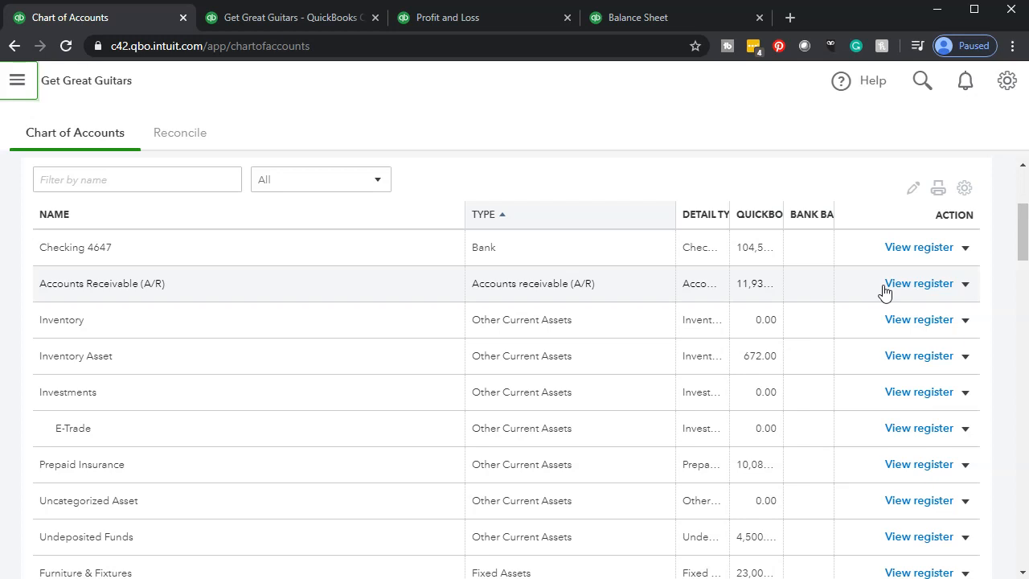
# - Start a new account with Other Current Liabilities as both its account type and detail type
pyautogui.scroll(3, 885, 291)
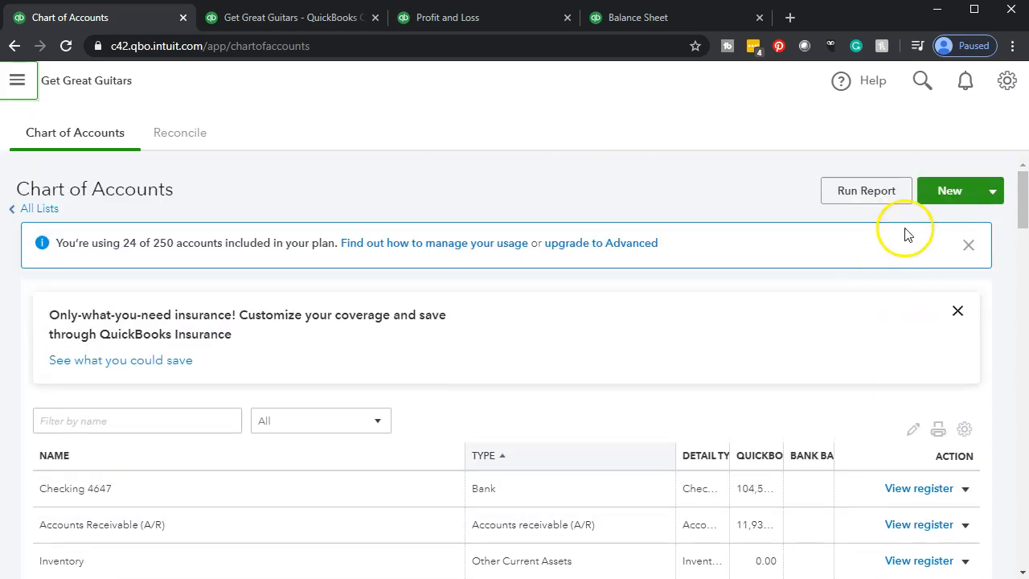
pyautogui.click(940, 190)
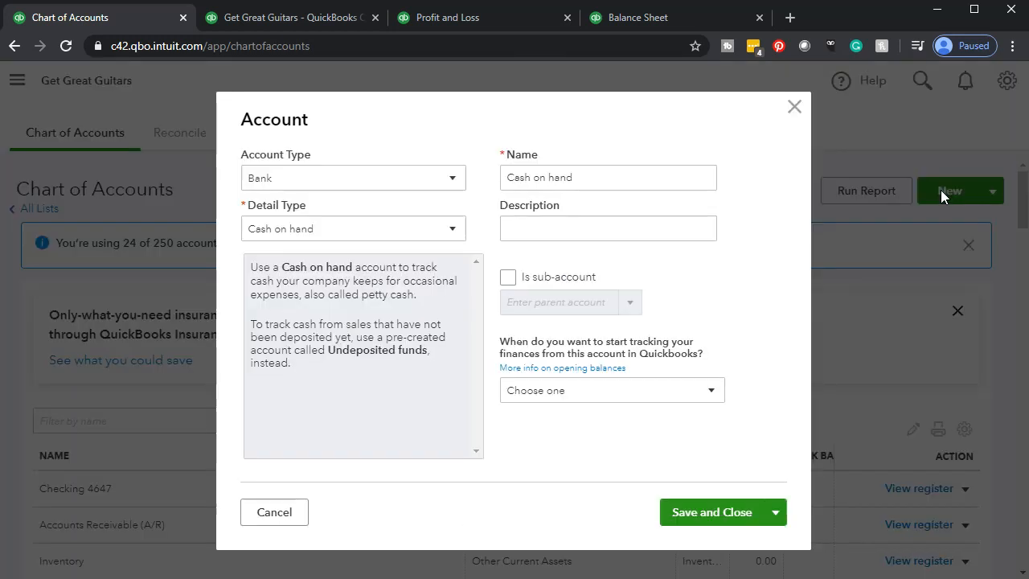
pyautogui.click(450, 180)
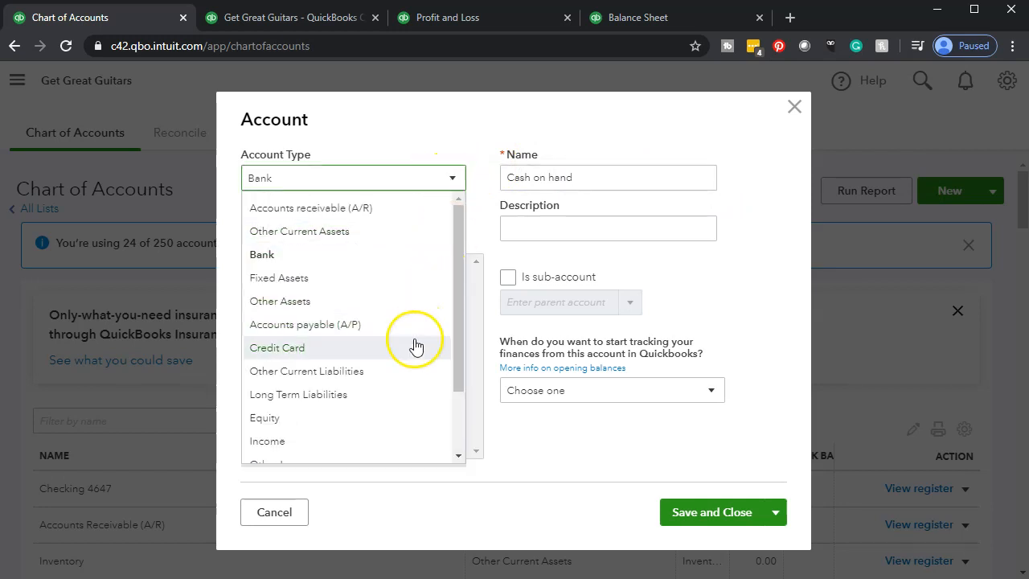
pyautogui.click(413, 370)
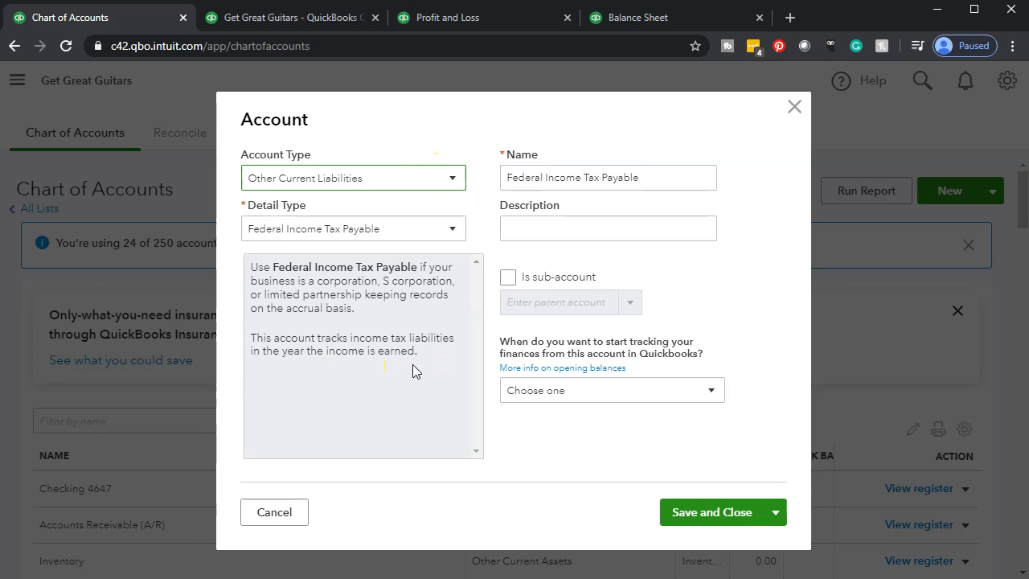
pyautogui.click(450, 232)
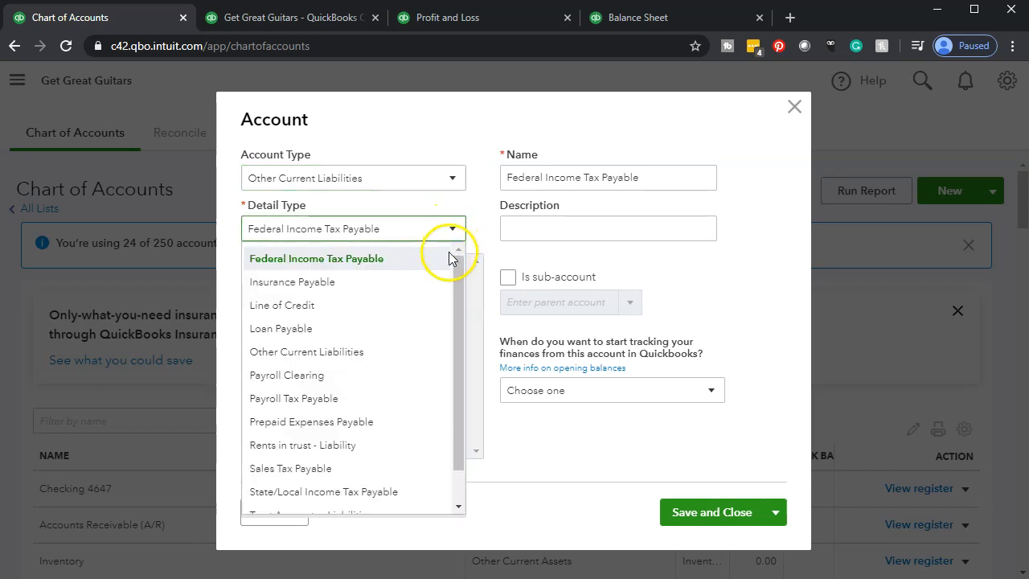
pyautogui.click(422, 359)
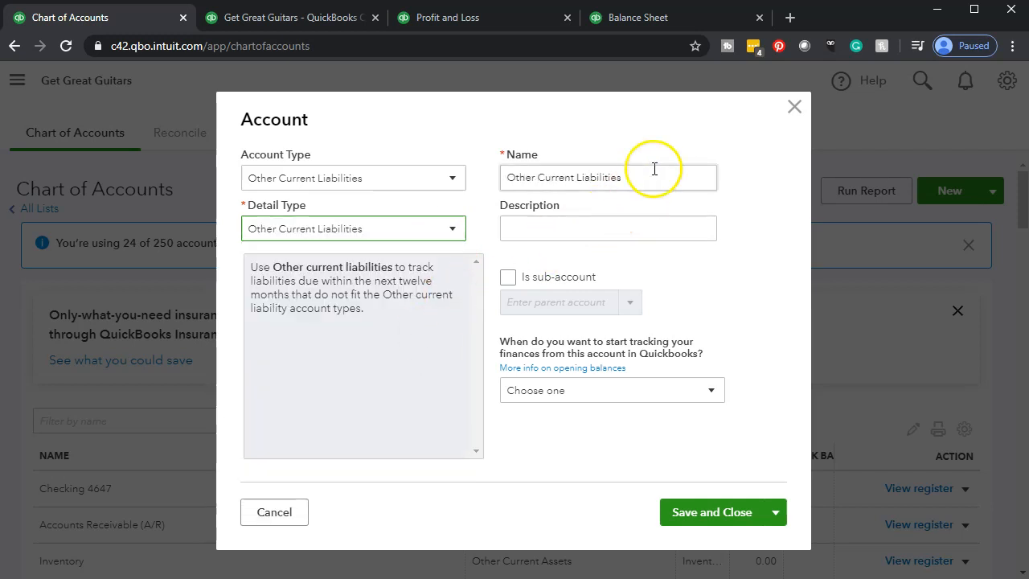
# - Name the new account Unearned Revenue, leave its description blank, and save and close it
pyautogui.tripleClick(499, 168)
pyautogui.write('Un')
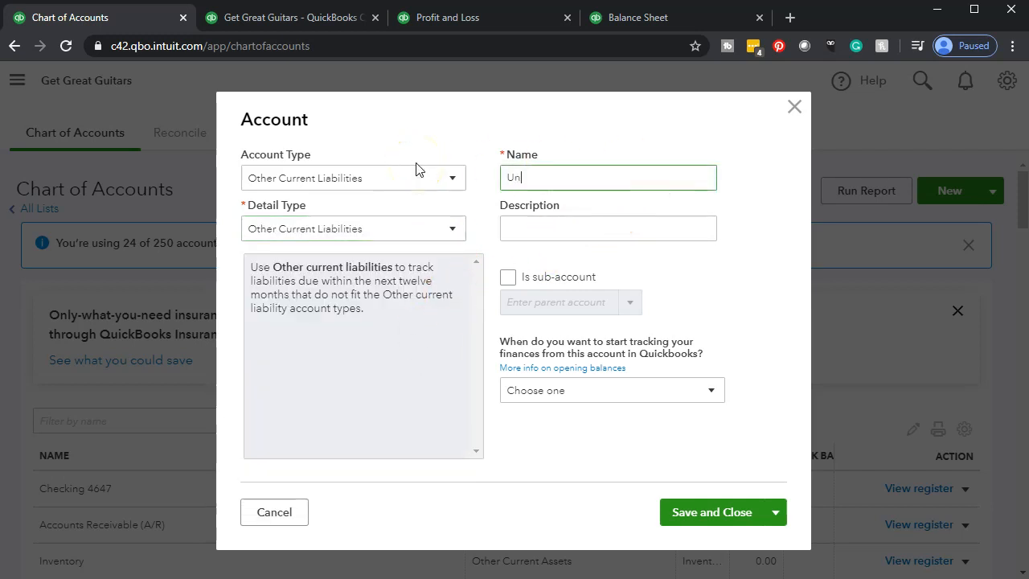
pyautogui.write('earned Revenue')
pyautogui.press('Tab')
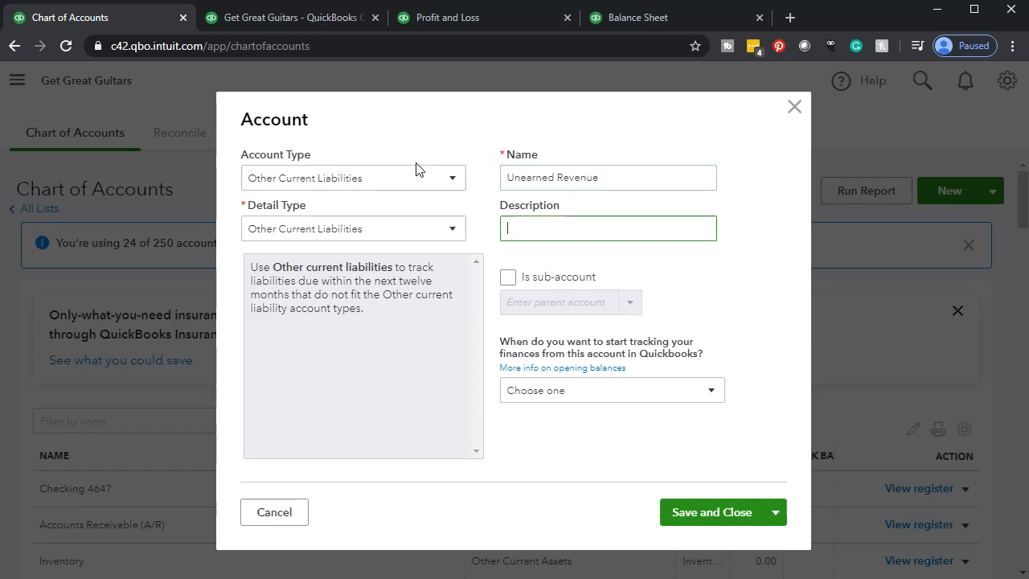
pyautogui.click(399, 177)
pyautogui.click(525, 205)
pyautogui.click(702, 513)
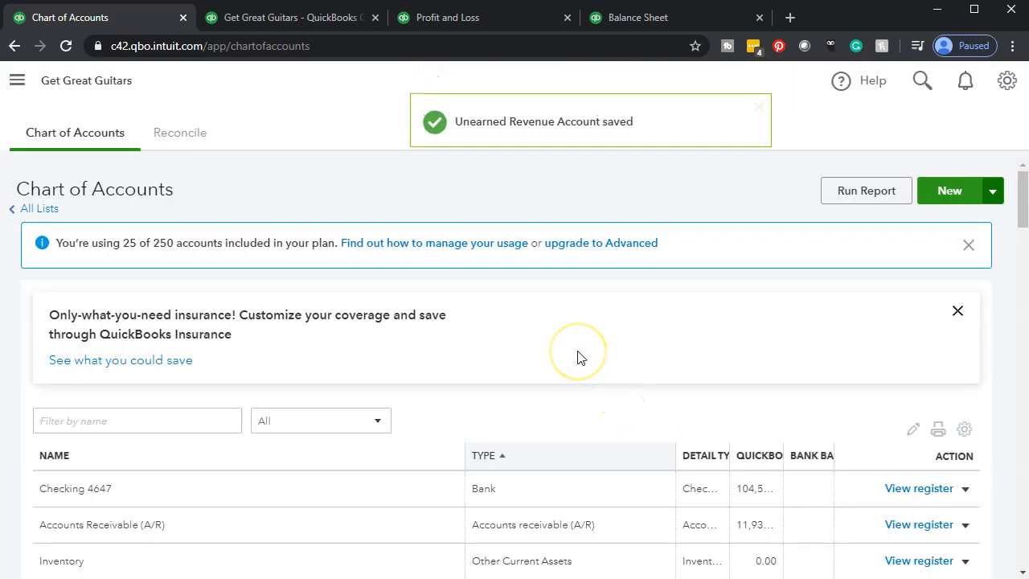
# - Find the Unearned Revenue account in the Chart of Accounts and open its register
pyautogui.scroll(-3, 580, 357)
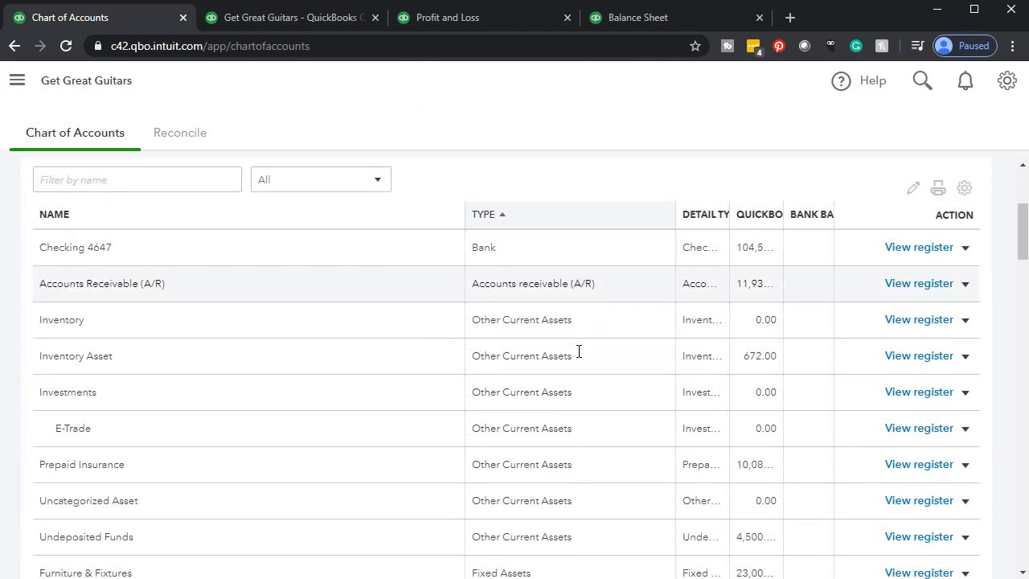
pyautogui.scroll(-1, 578, 351)
pyautogui.scroll(-5, 581, 357)
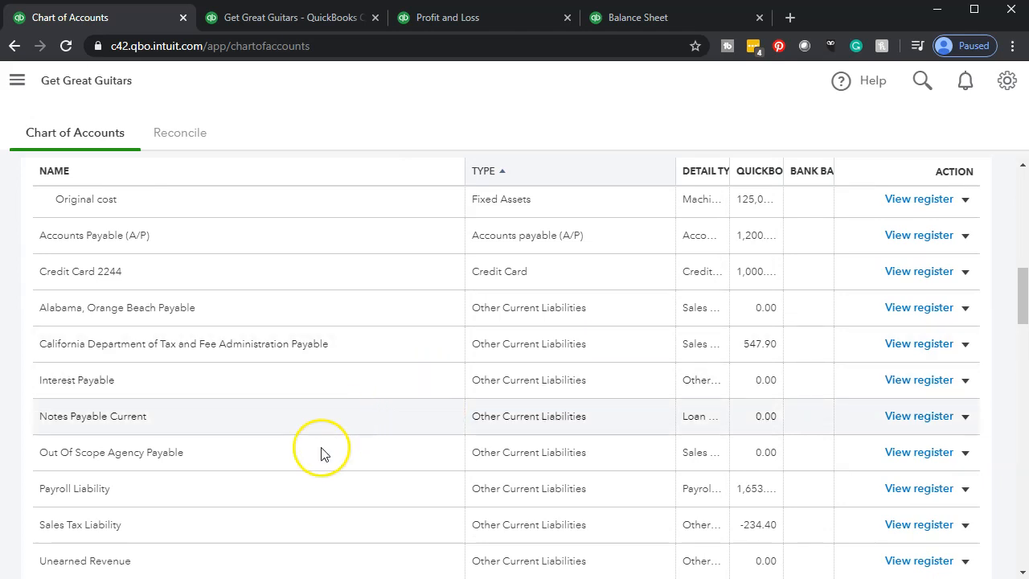
pyautogui.scroll(-1, 289, 470)
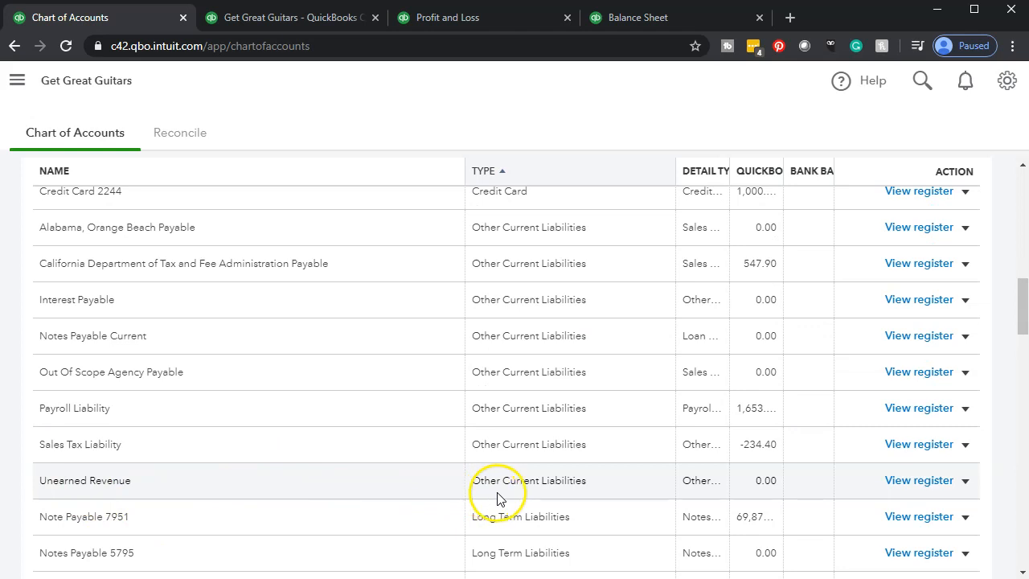
pyautogui.click(919, 480)
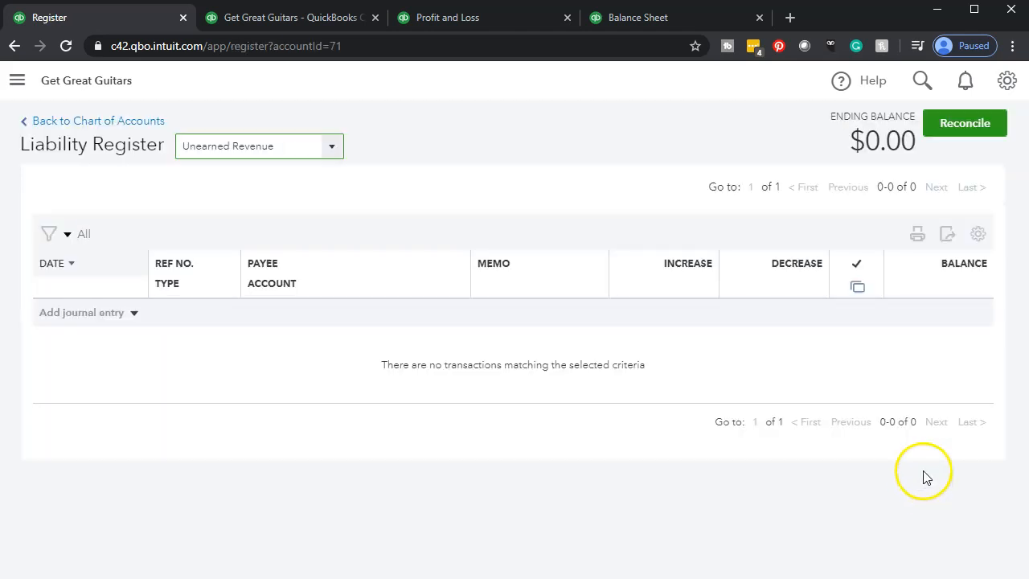
# - Add a journal entry in the Unearned Revenue register dated 02/29/2020 with the memo Adj Entry
pyautogui.click(134, 314)
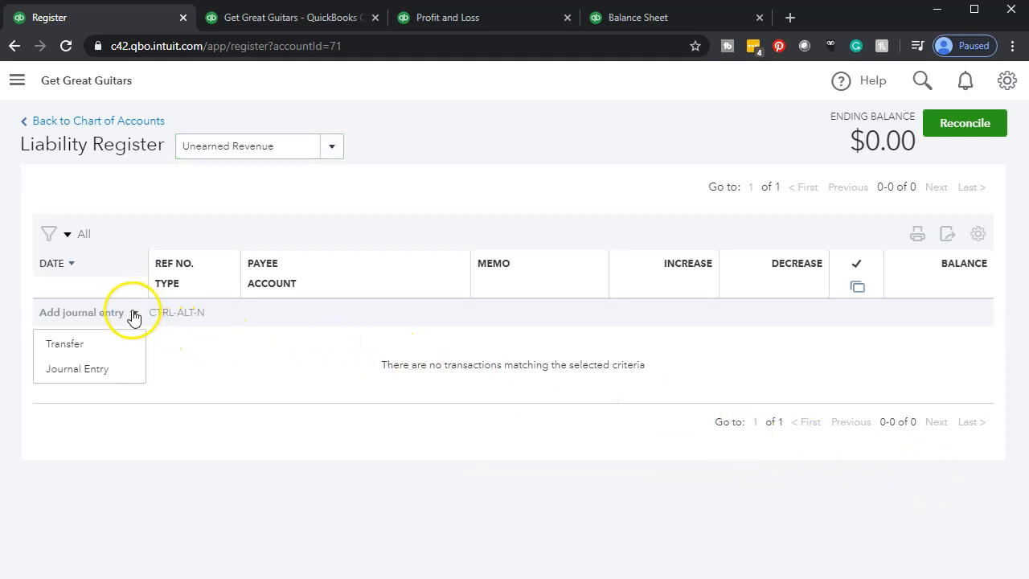
pyautogui.click(103, 372)
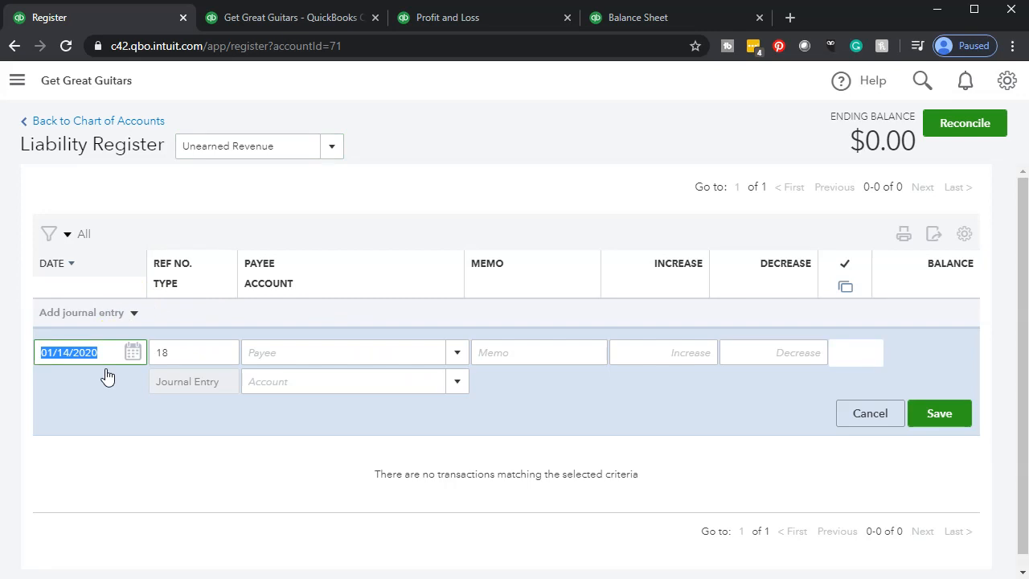
pyautogui.write('02/29/2020')
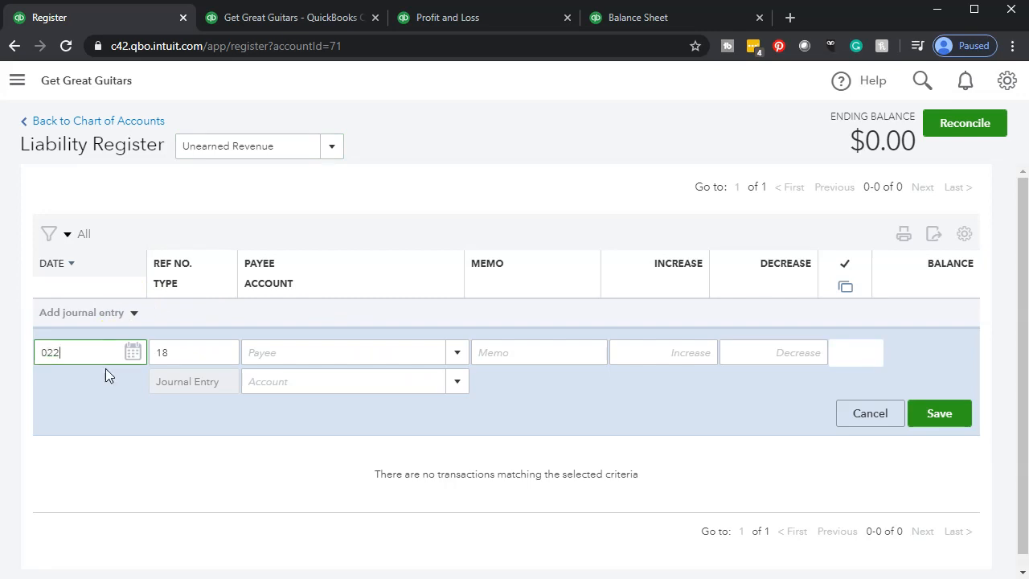
pyautogui.press('Tab')
pyautogui.press('Tab')
pyautogui.press('Tab')
pyautogui.write('Adj ')
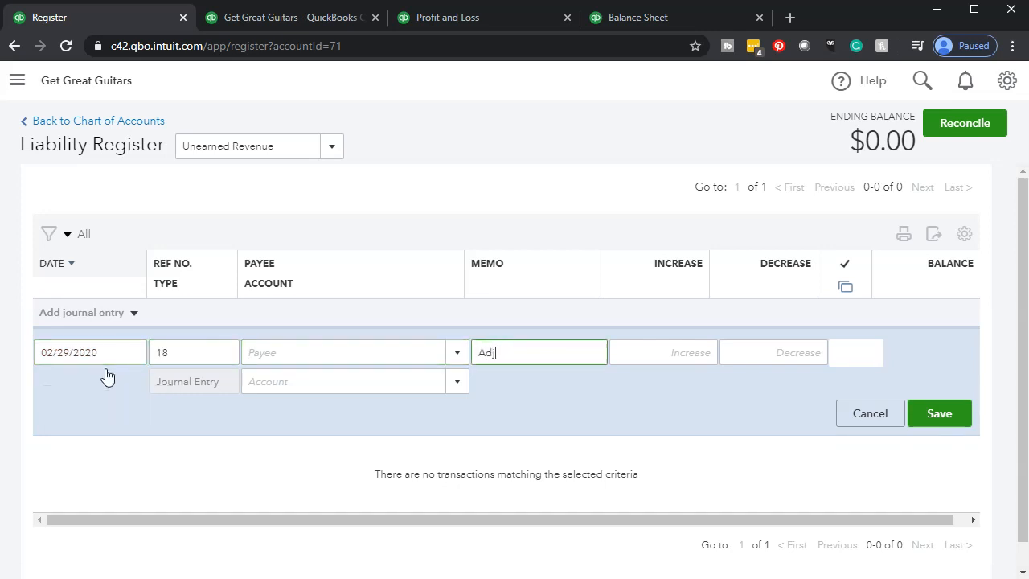
pyautogui.write('Entry')
pyautogui.press('Tab')
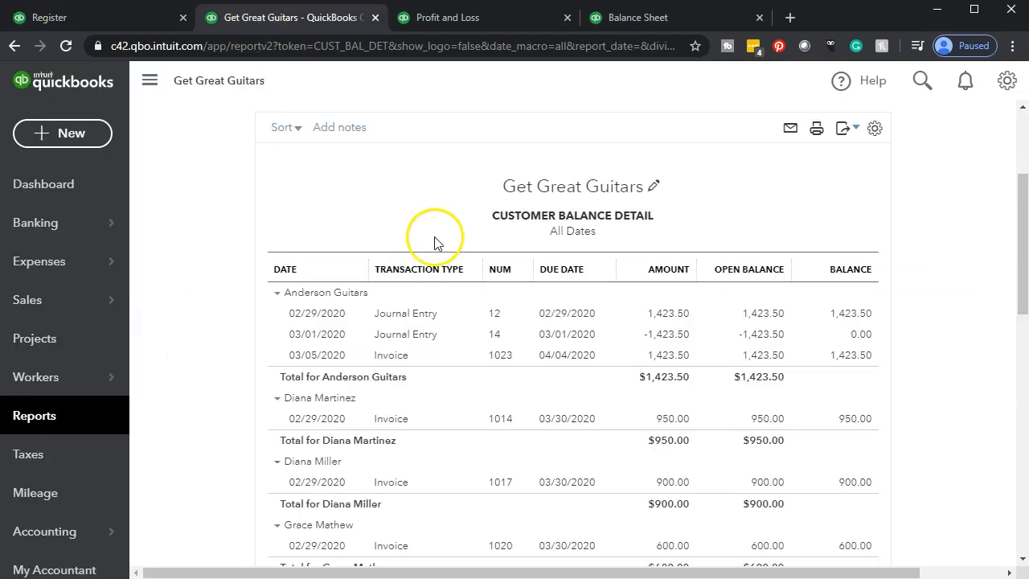
# - Check String Music's balance in the Customer Balance Detail report and enter 300.00 as the journal entry's increase
pyautogui.scroll(-8, 441, 270)
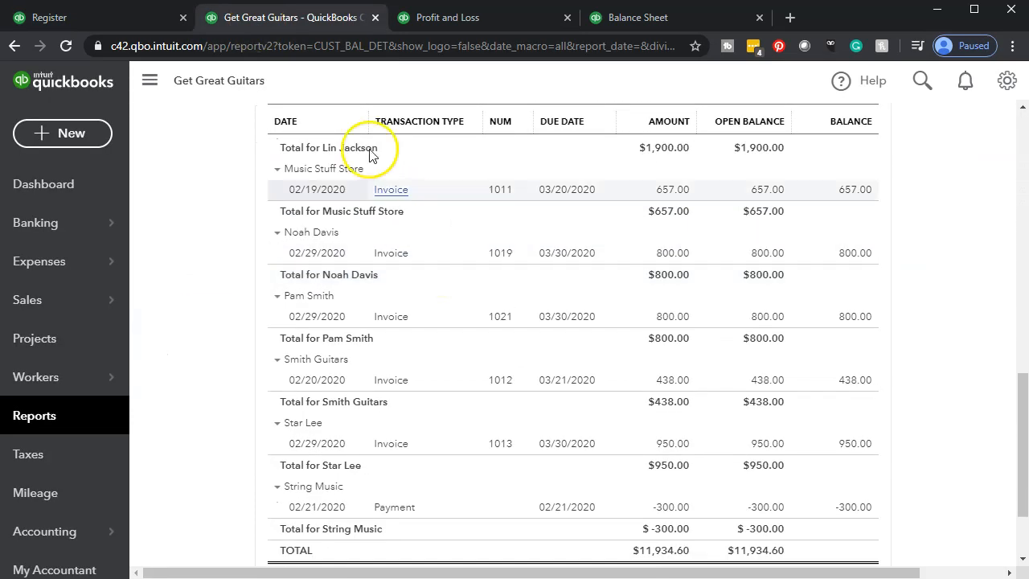
pyautogui.click(120, 18)
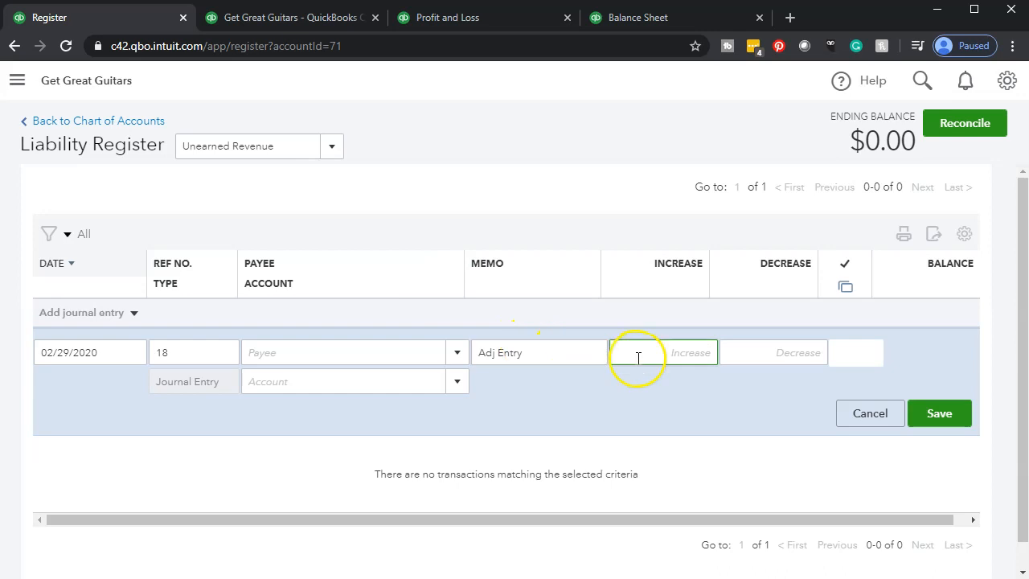
pyautogui.press('Tab')
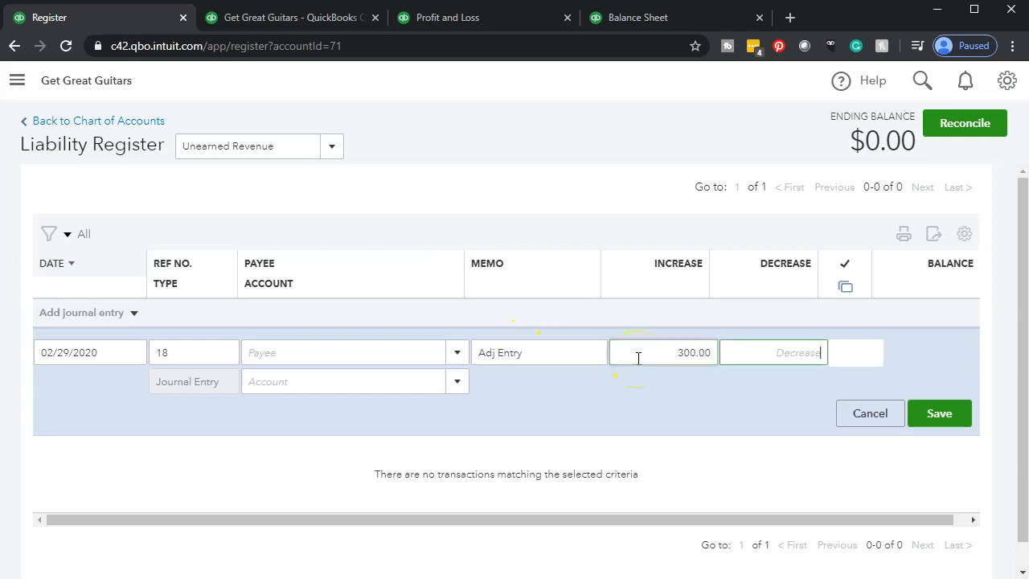
# - Set the journal entry's offsetting account to Accounts Receivable (A/R) and save the transaction
pyautogui.click(455, 384)
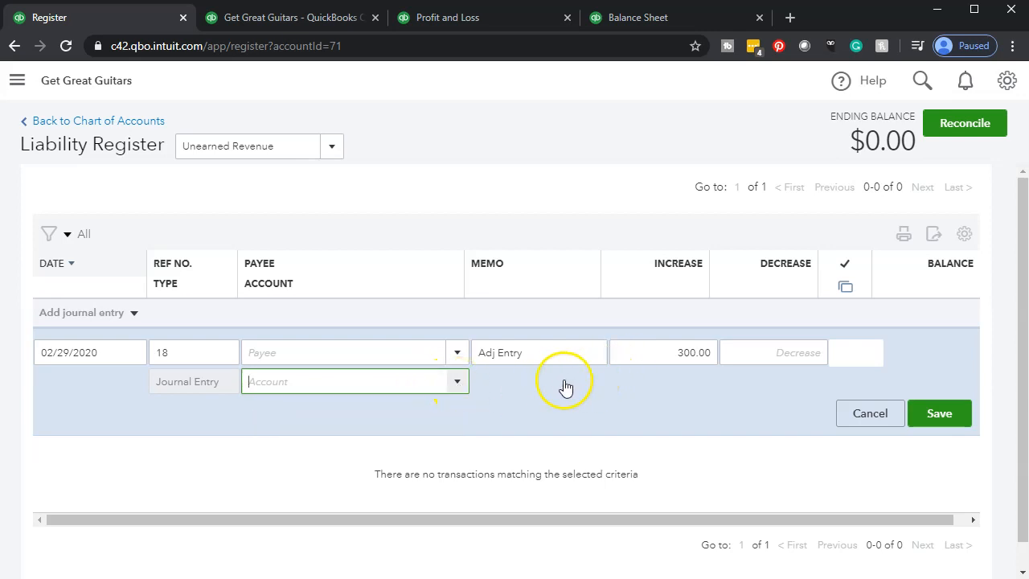
pyautogui.write('Acc')
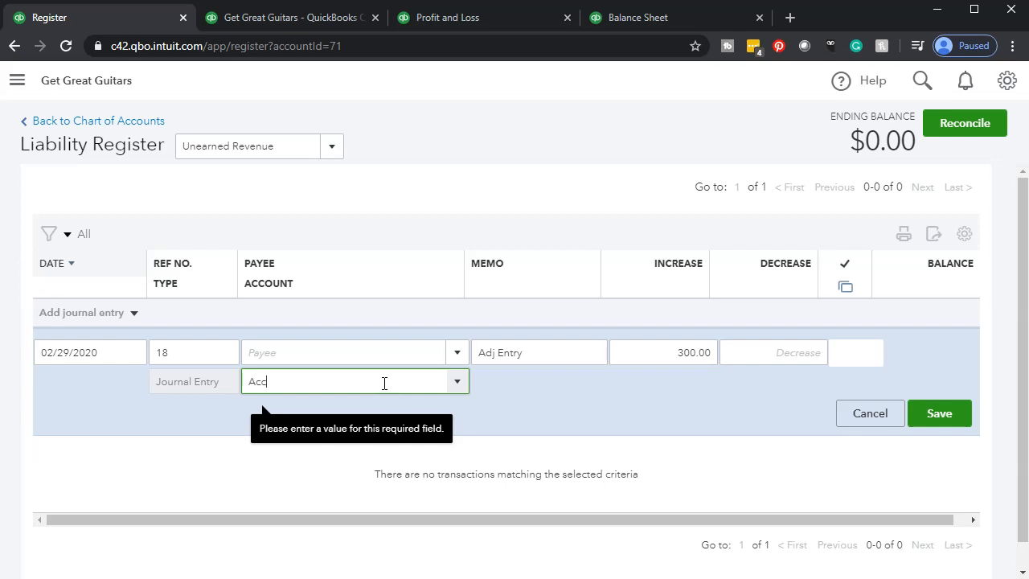
pyautogui.write('ounts')
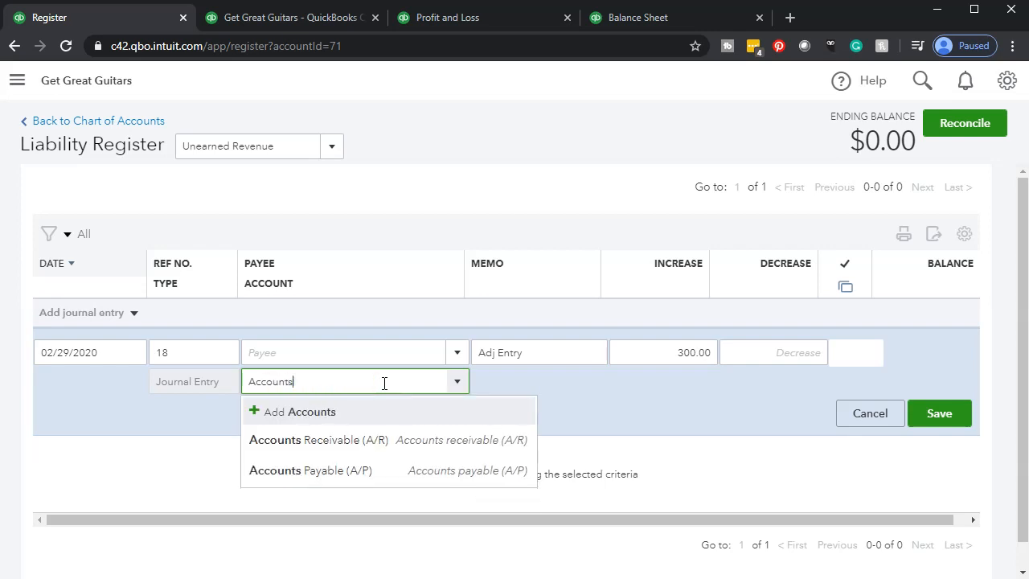
pyautogui.click(368, 442)
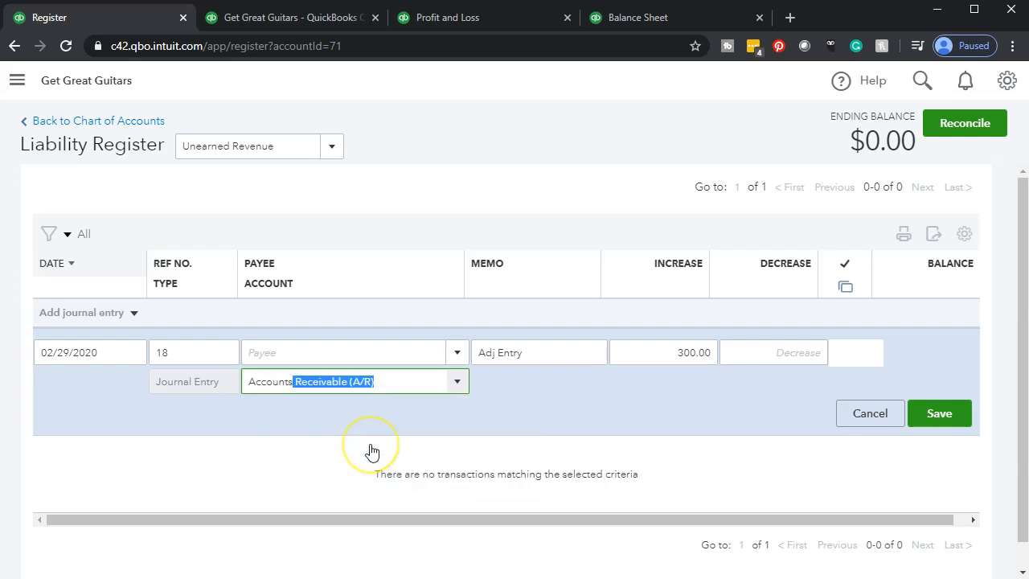
pyautogui.click(493, 404)
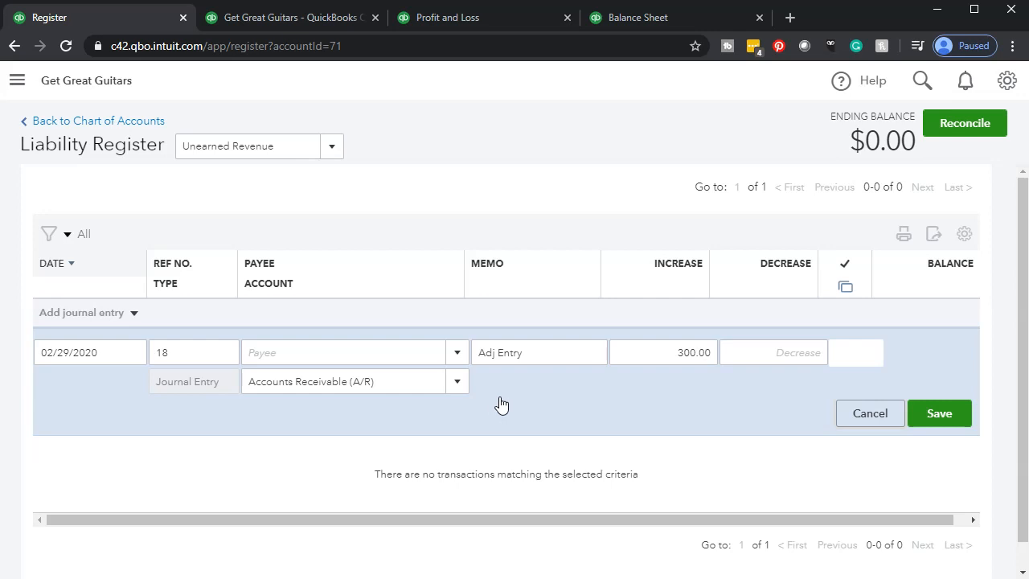
pyautogui.click(938, 414)
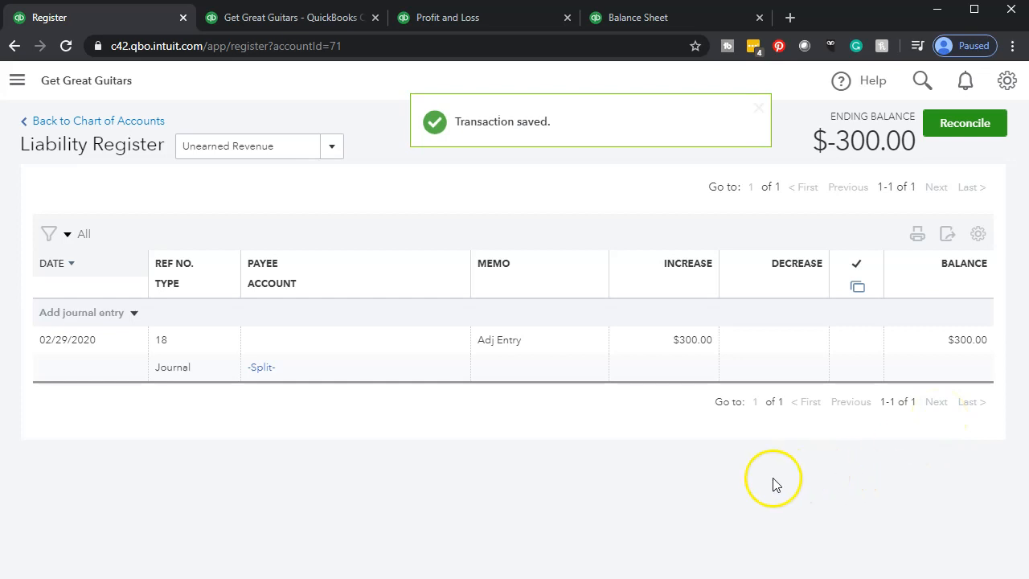
# - Edit the saved transaction in the full journal entry form, set line 2's account to Accounts Receivable (A/R), and try to save it
pyautogui.click(261, 372)
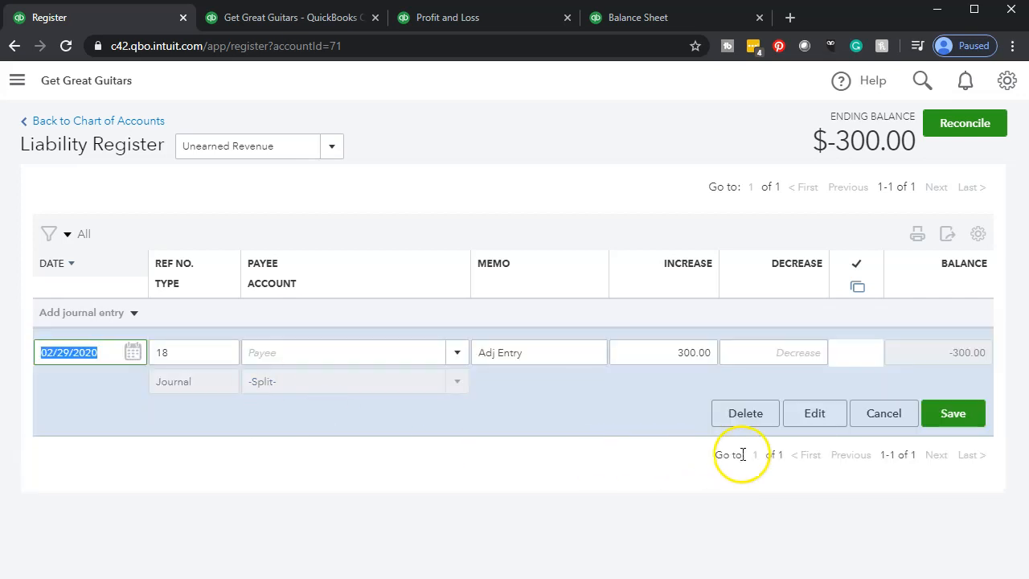
pyautogui.click(814, 417)
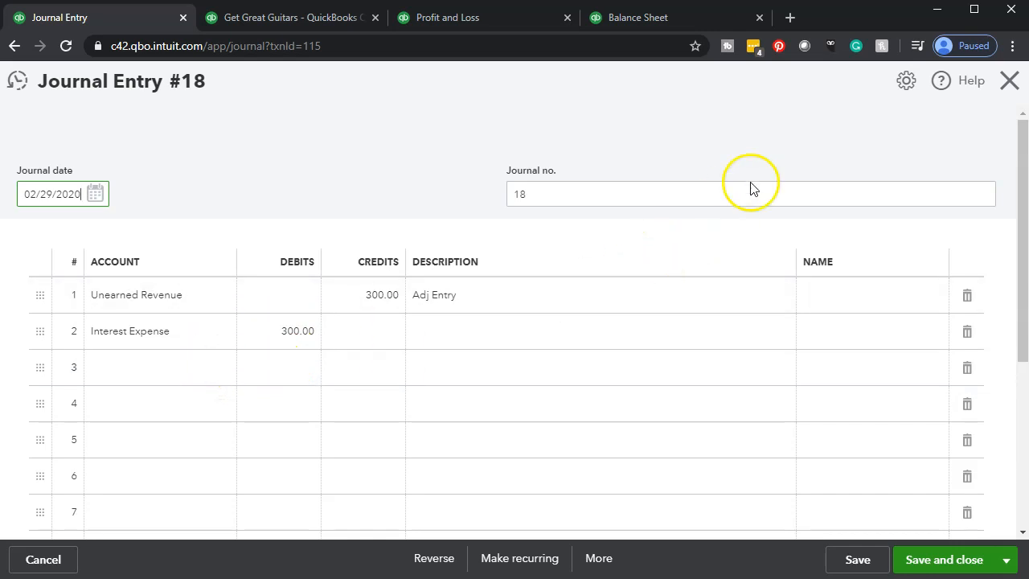
pyautogui.click(169, 338)
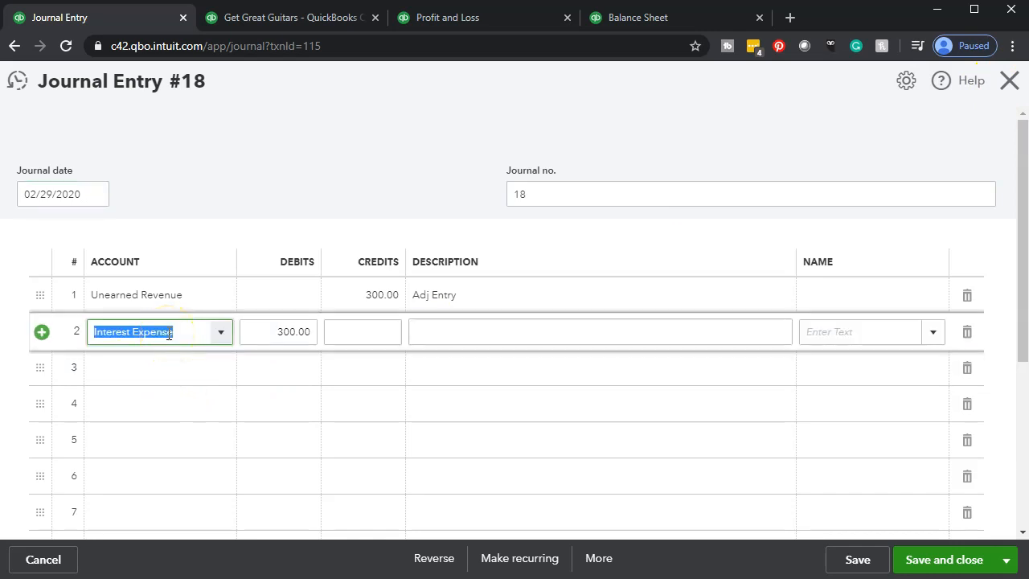
pyautogui.write('account')
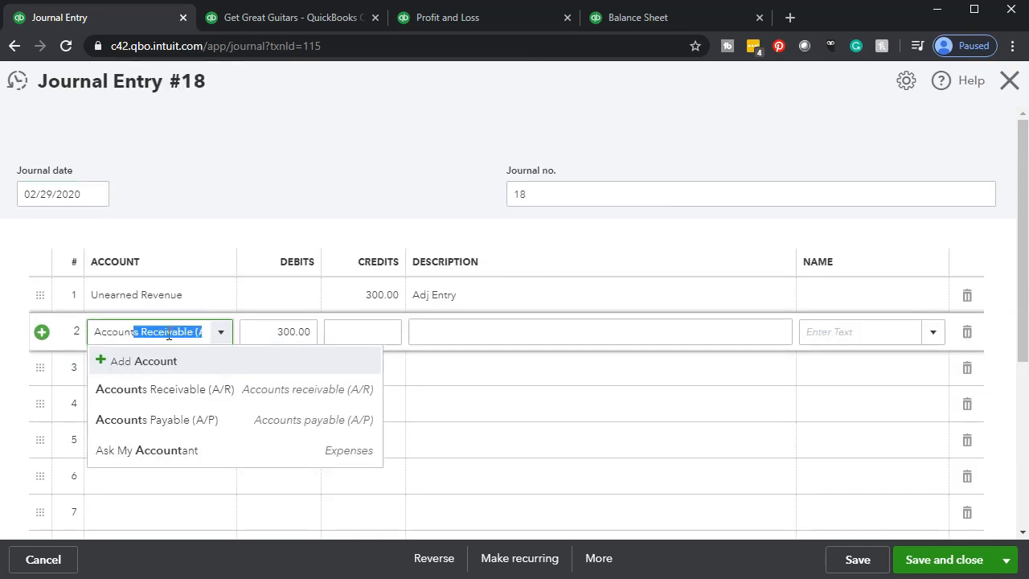
pyautogui.click(165, 392)
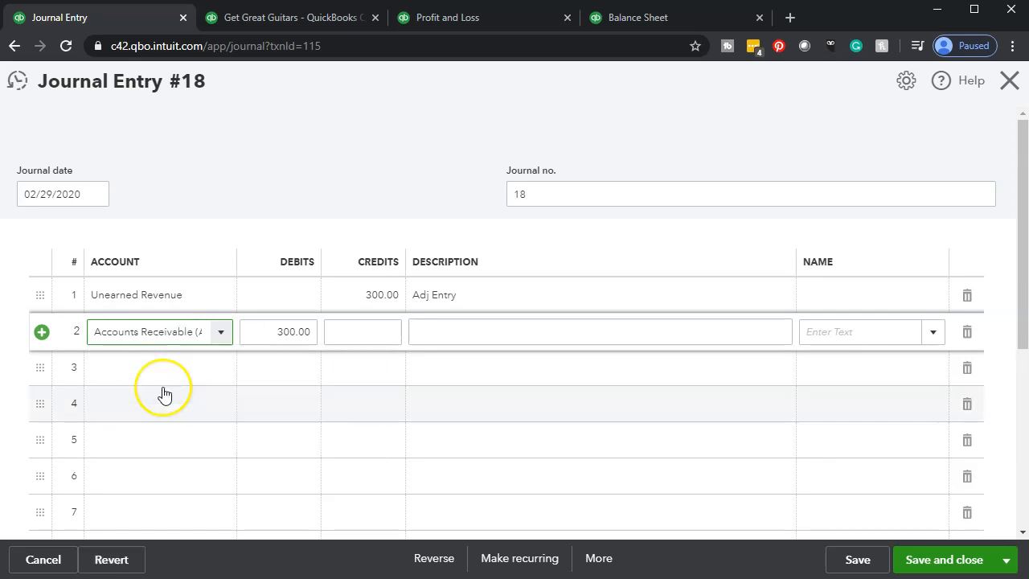
pyautogui.press('Tab')
pyautogui.press('Tab')
pyautogui.press('Tab')
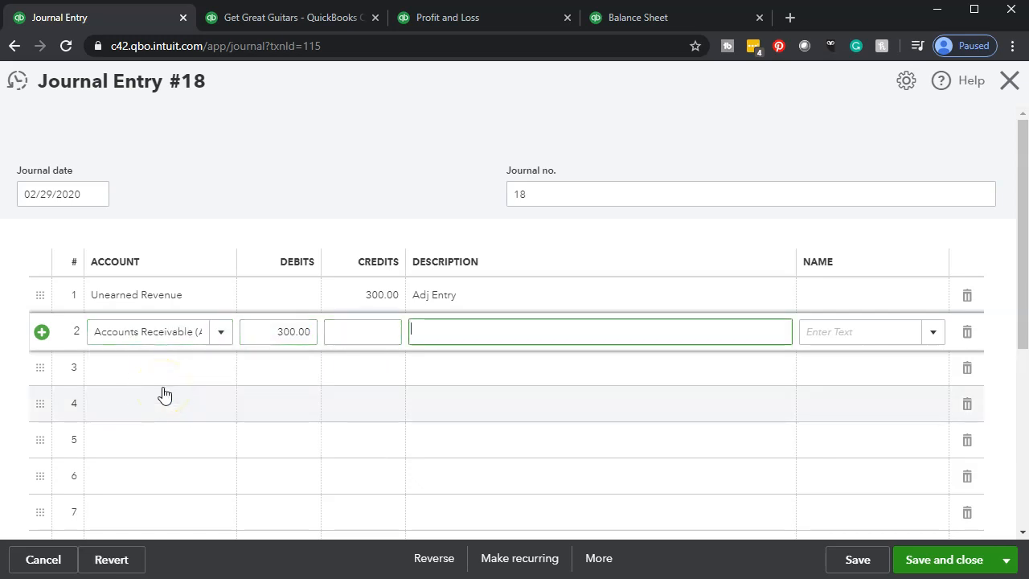
pyautogui.click(487, 456)
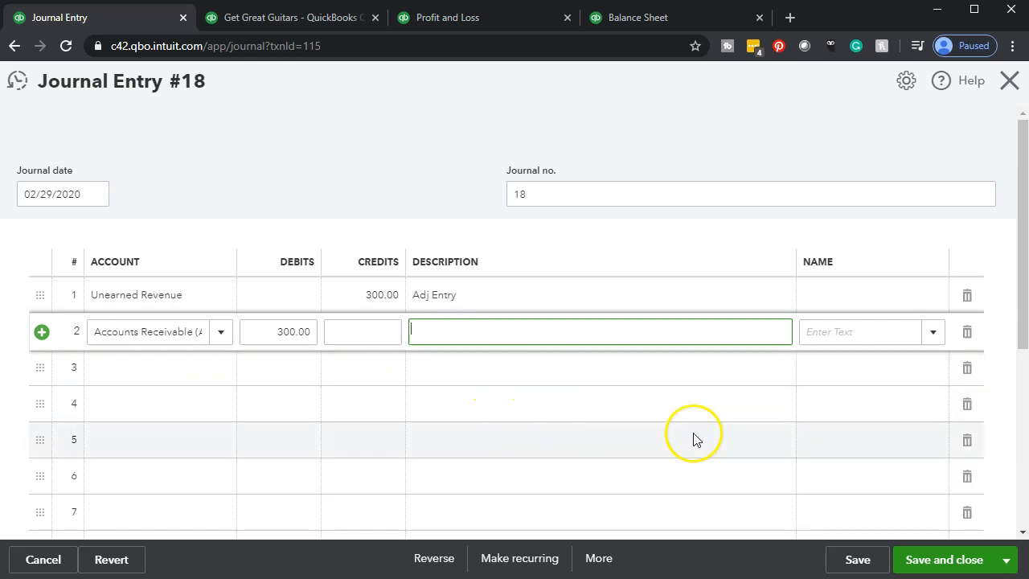
pyautogui.click(853, 559)
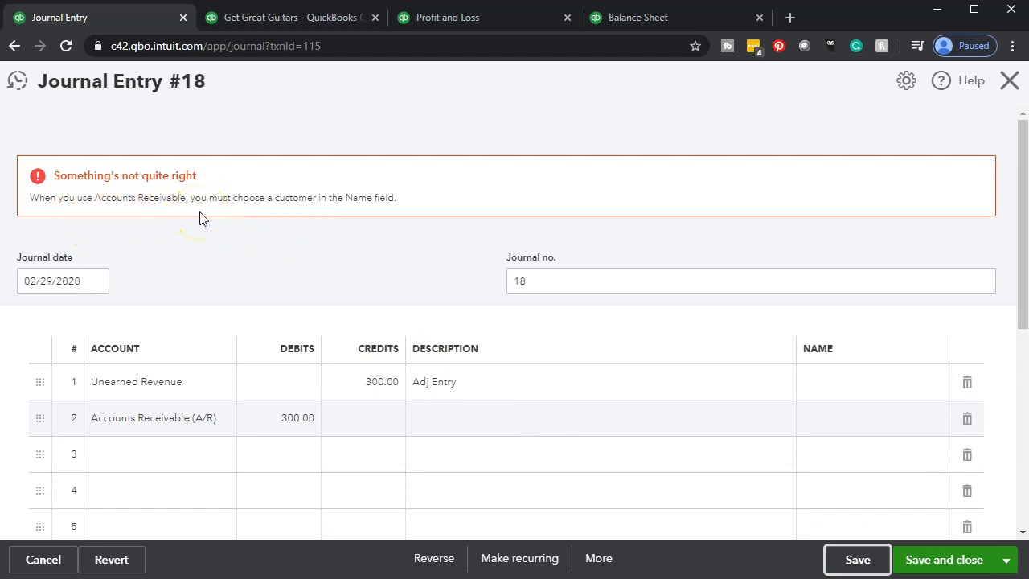
# - Consult the Customer Balance Detail report and set the name on the Accounts Receivable line to String Music
pyautogui.click(521, 424)
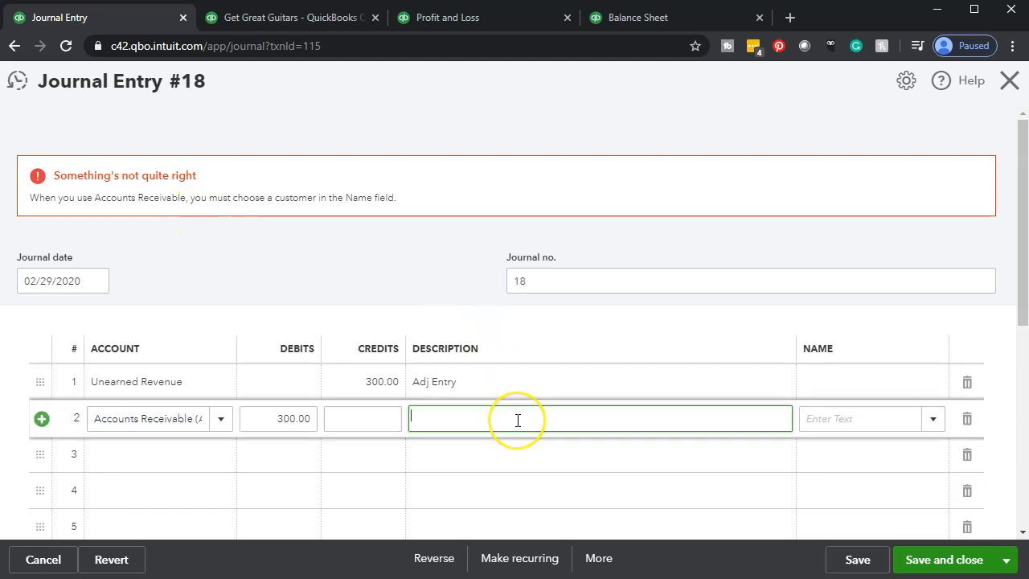
pyautogui.click(280, 17)
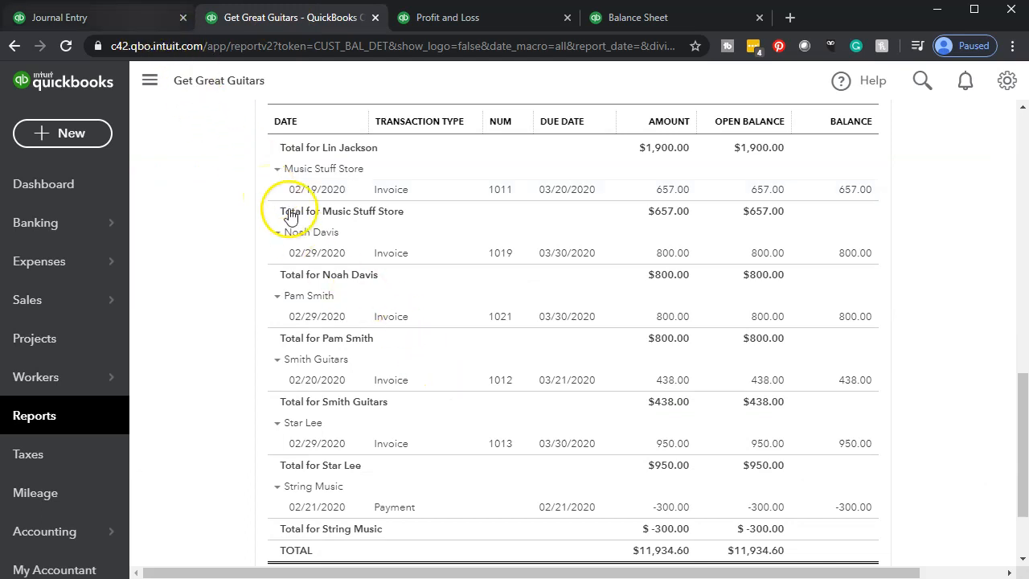
pyautogui.click(143, 18)
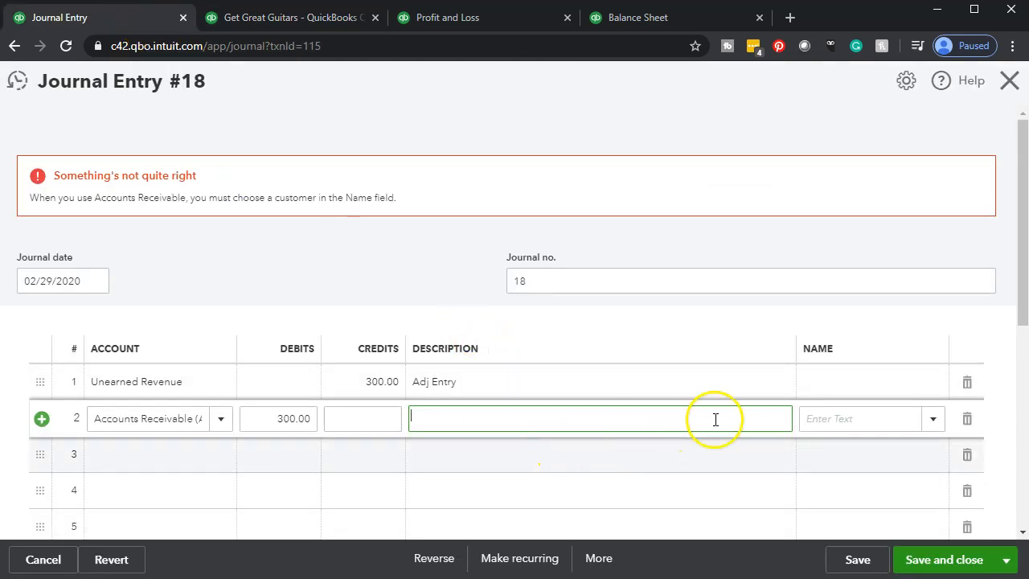
pyautogui.click(832, 421)
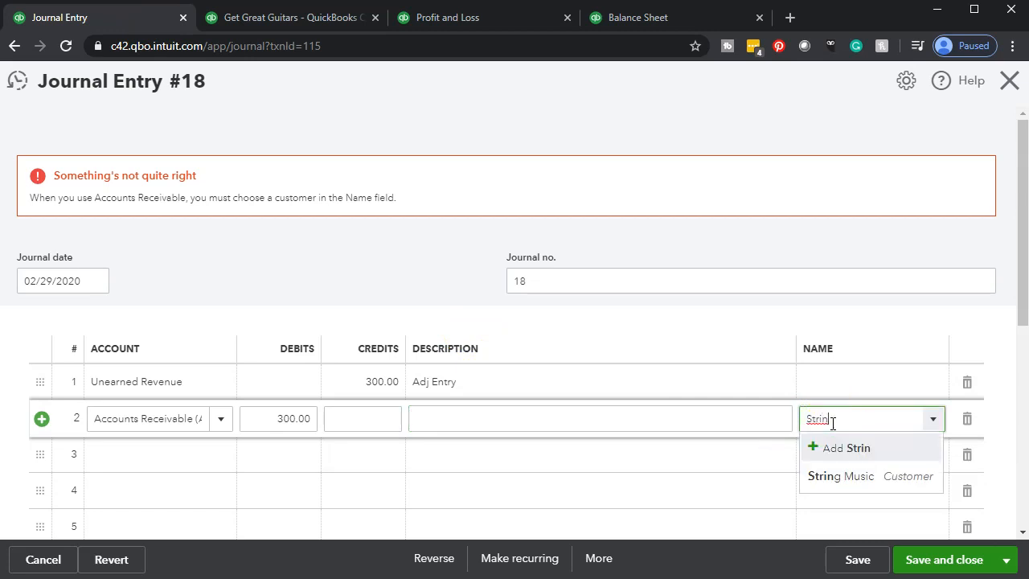
pyautogui.click(824, 476)
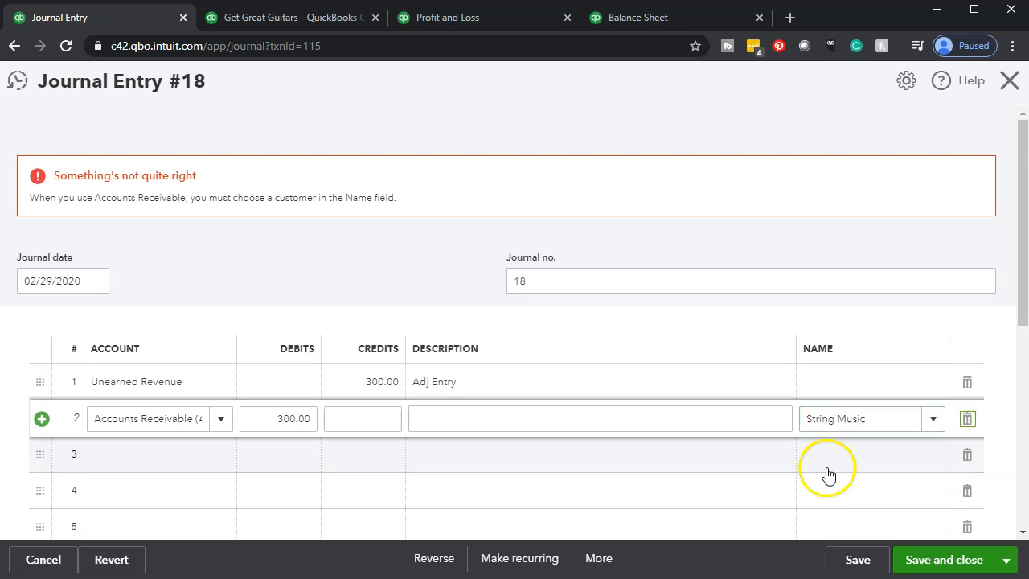
# - Recheck String Music's balance in the Customer Balance Detail report and try to save and close the journal entry
pyautogui.click(277, 20)
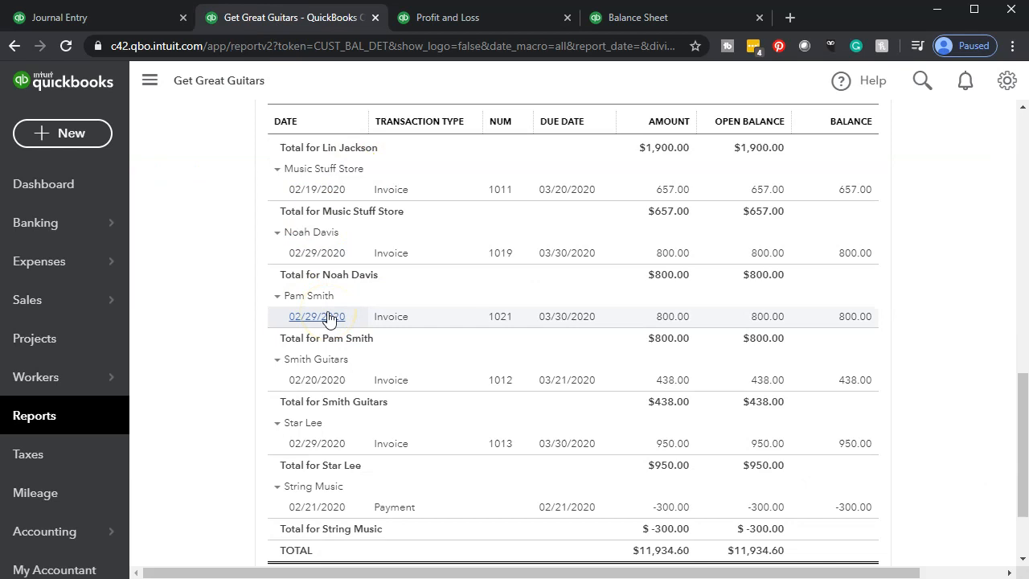
pyautogui.click(112, 25)
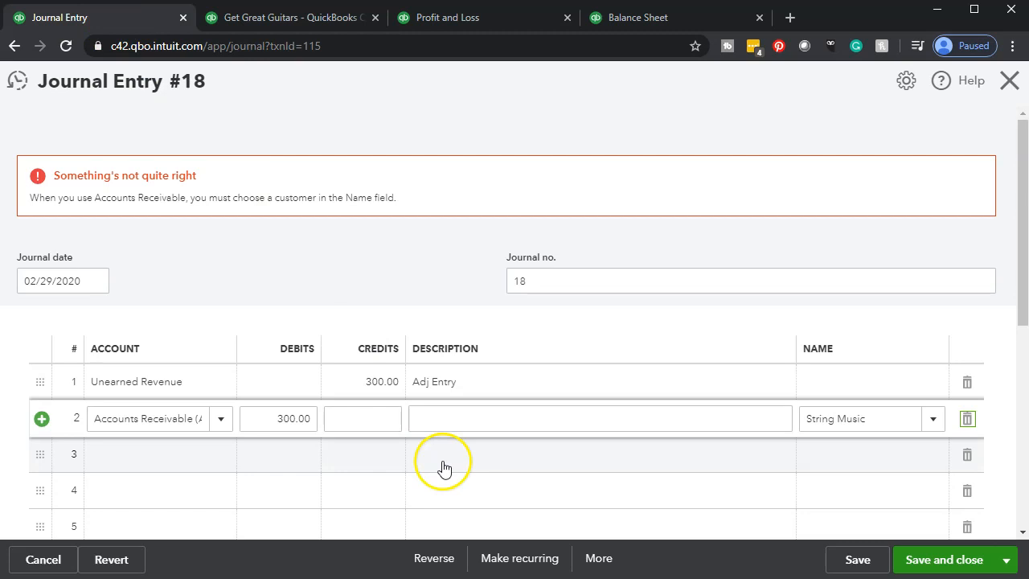
pyautogui.click(922, 562)
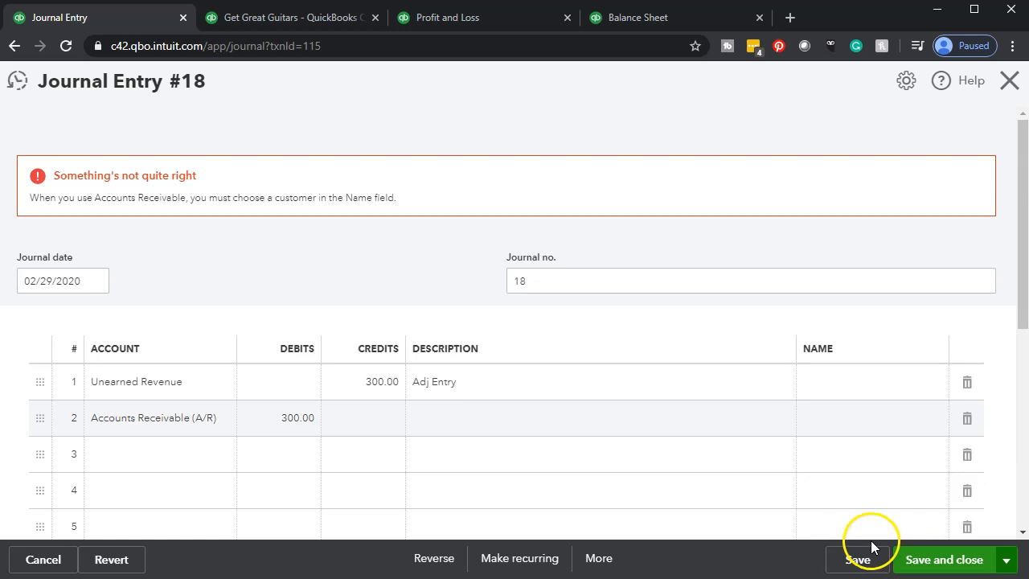
# - Reapply String Music as the name on the Accounts Receivable line, commit the line, and save and close the journal entry
pyautogui.click(834, 416)
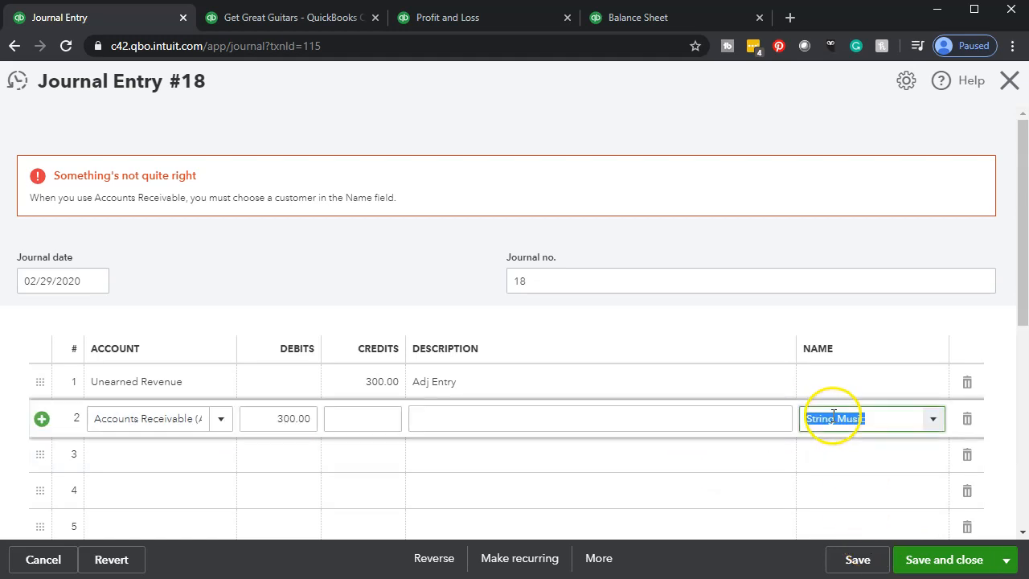
pyautogui.click(833, 417)
pyautogui.click(810, 442)
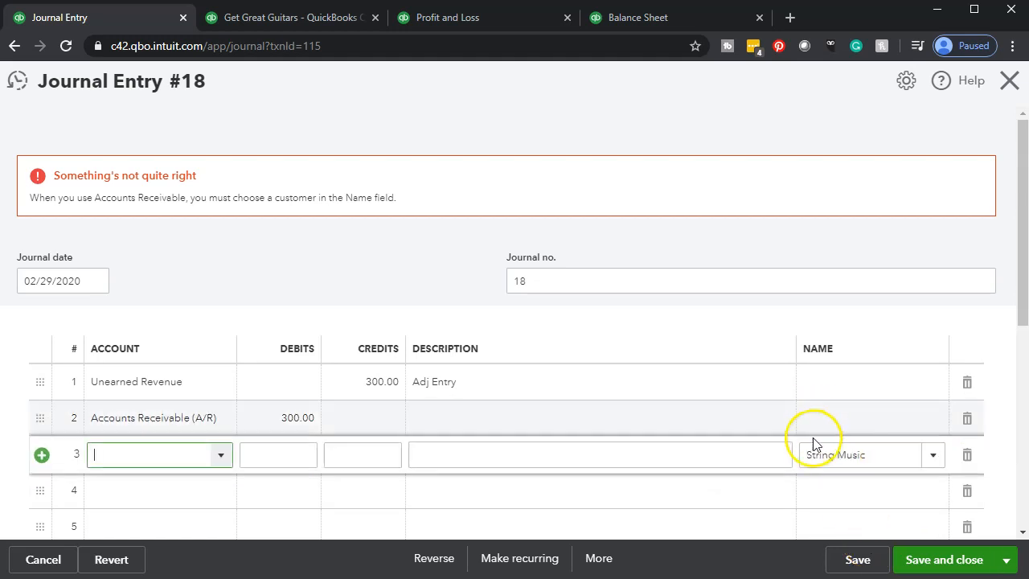
pyautogui.click(846, 426)
pyautogui.moveTo(889, 422); pyautogui.dragTo(367, 418)
pyautogui.click(368, 416)
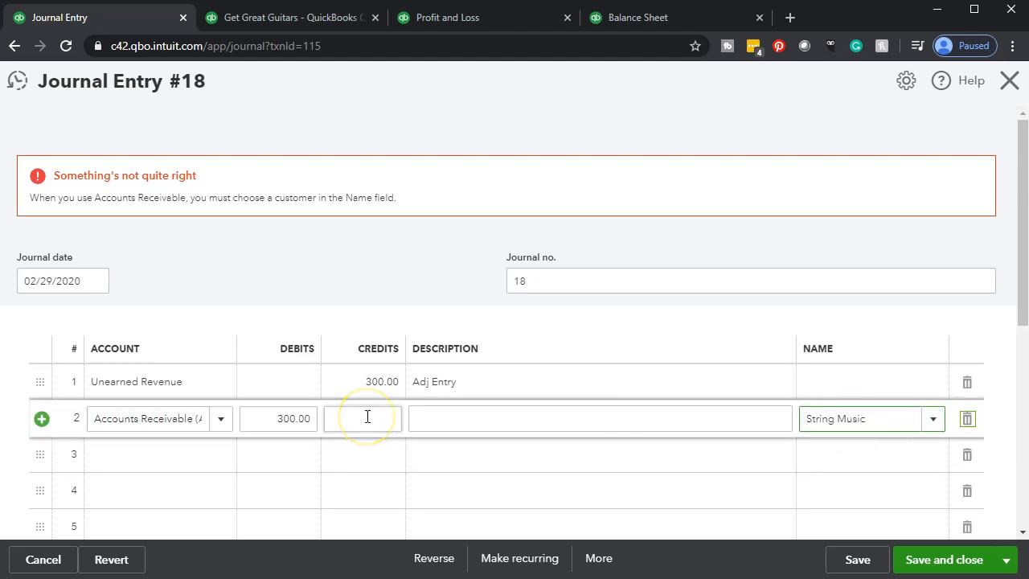
pyautogui.click(334, 463)
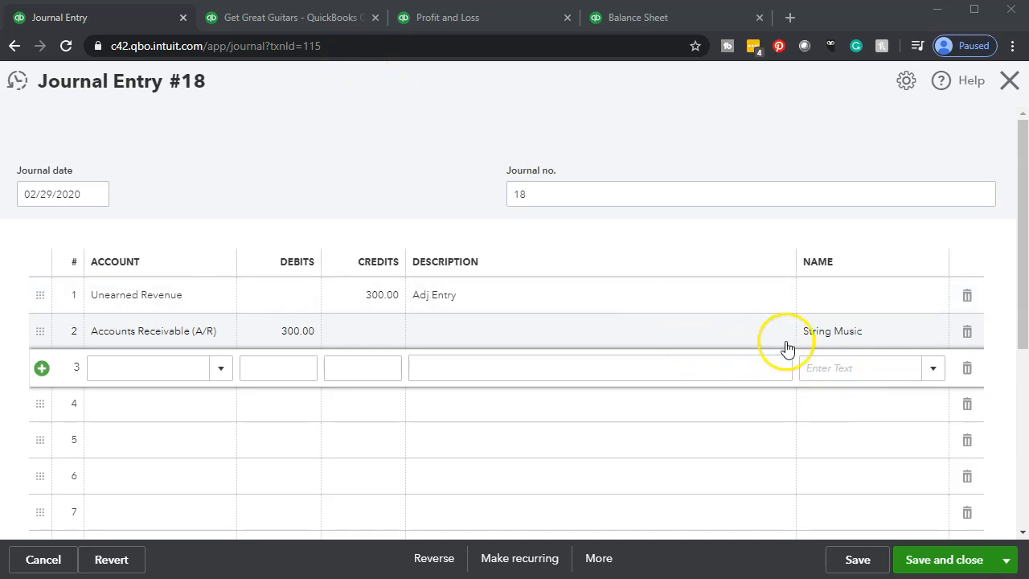
pyautogui.click(916, 562)
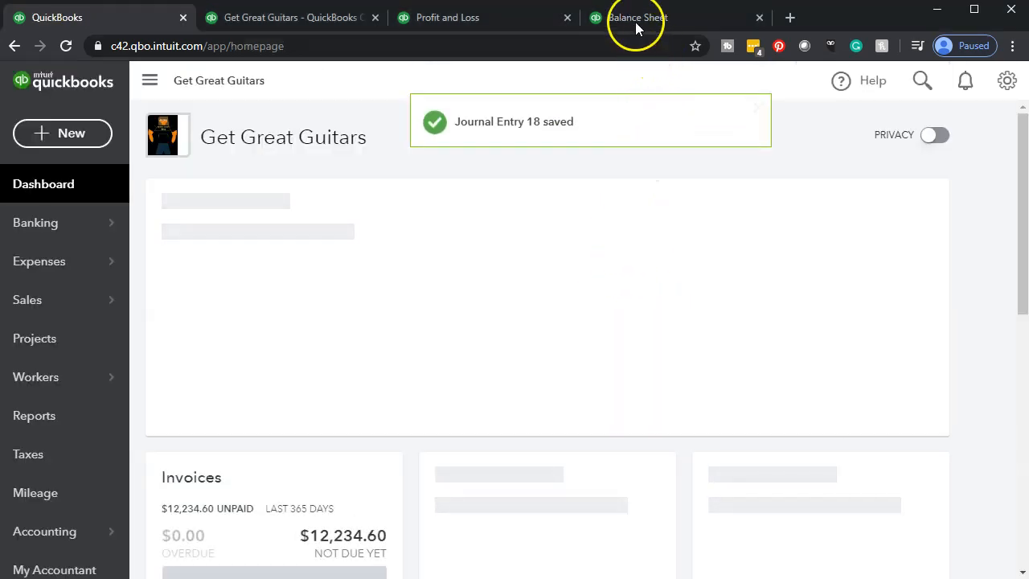
# - Reload the Balance Sheet report with the saved journal entry and enlarge the page for reading
pyautogui.click(633, 17)
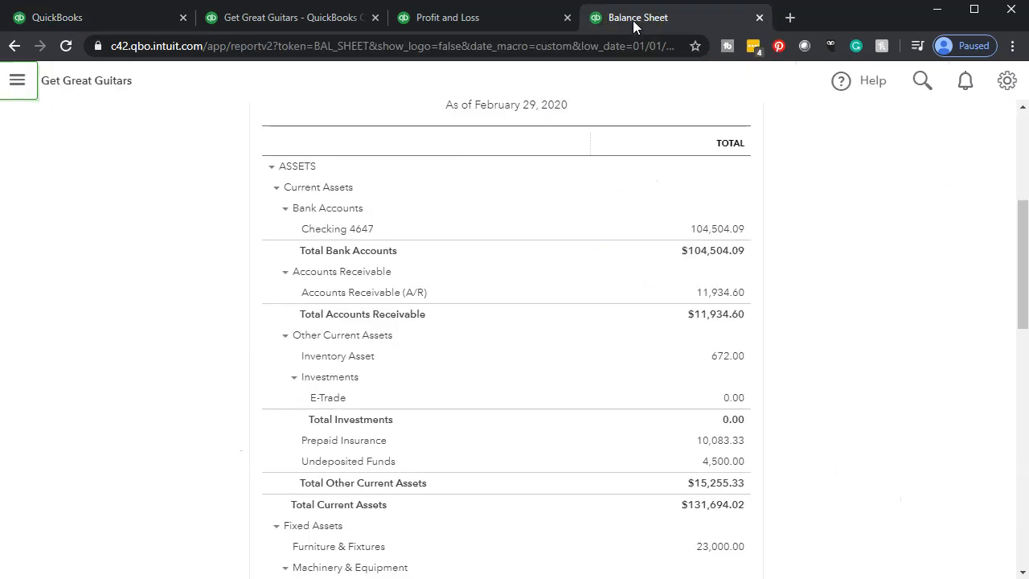
pyautogui.click(368, 45)
pyautogui.press('Return')
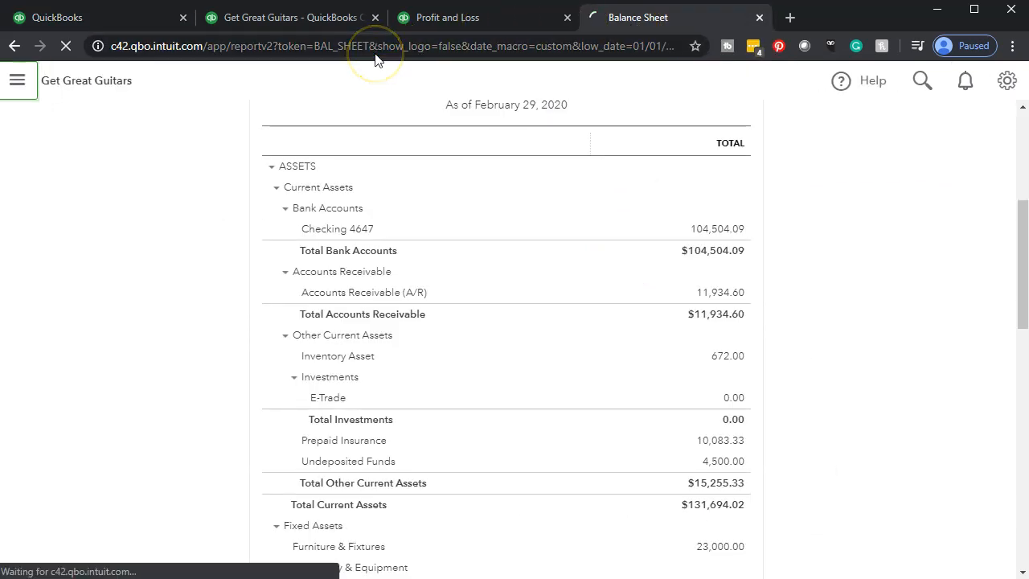
pyautogui.click(150, 81)
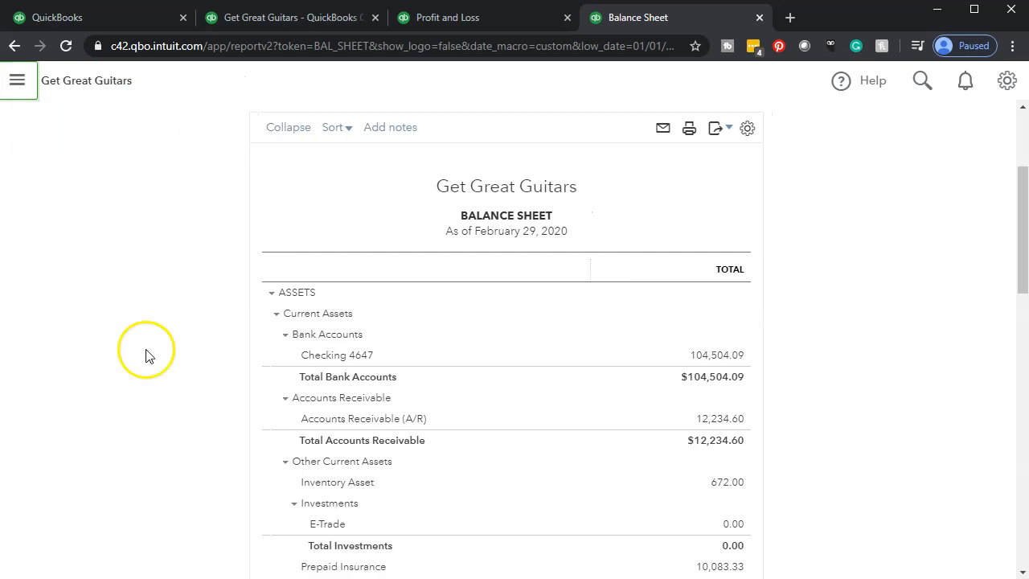
pyautogui.hotkey('ctrl', '+')
pyautogui.hotkey('ctrl', '+')
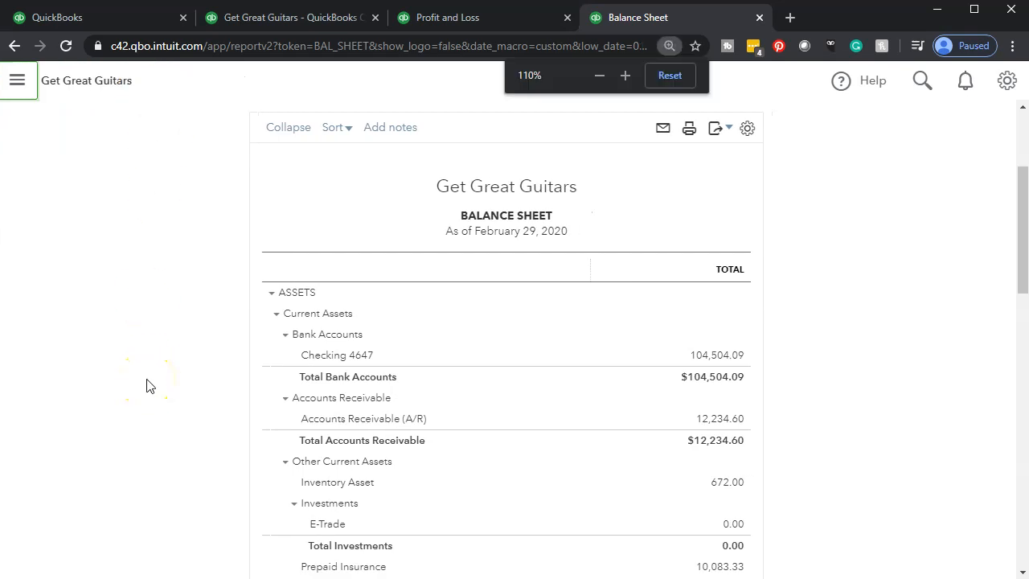
pyautogui.hotkey('ctrl', '+')
pyautogui.scroll(-2, 152, 395)
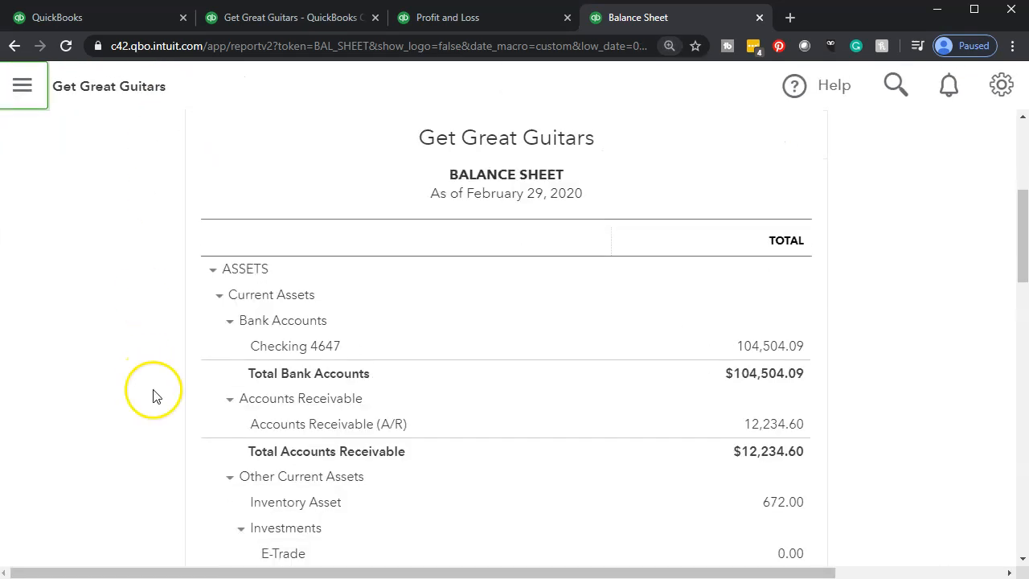
# - Open the transaction detail behind Accounts Receivable (A/R), examine journal entry 18's amount, and return to the Balance Sheet
pyautogui.click(749, 345)
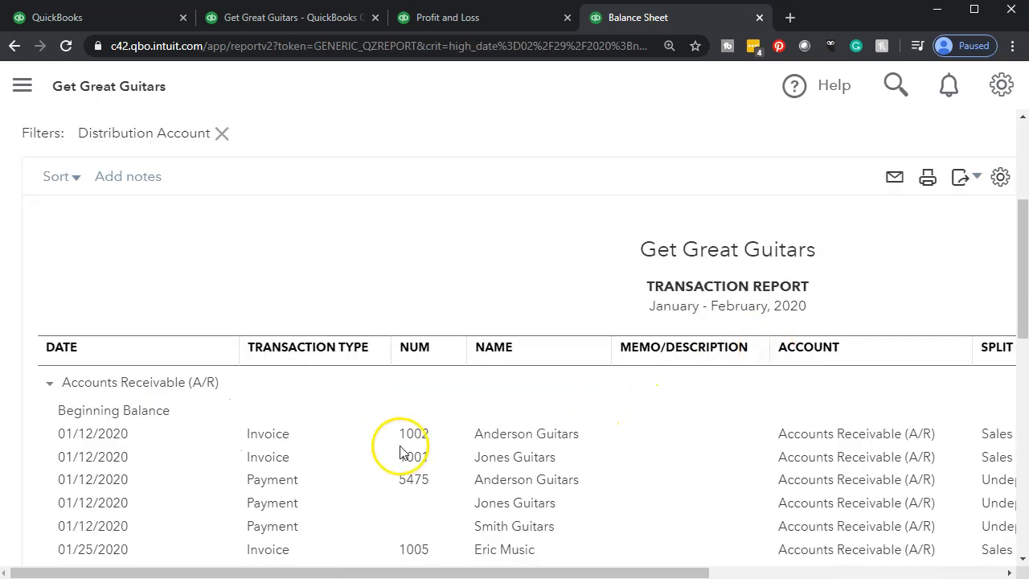
pyautogui.scroll(-3, 361, 457)
pyautogui.scroll(-5, 360, 457)
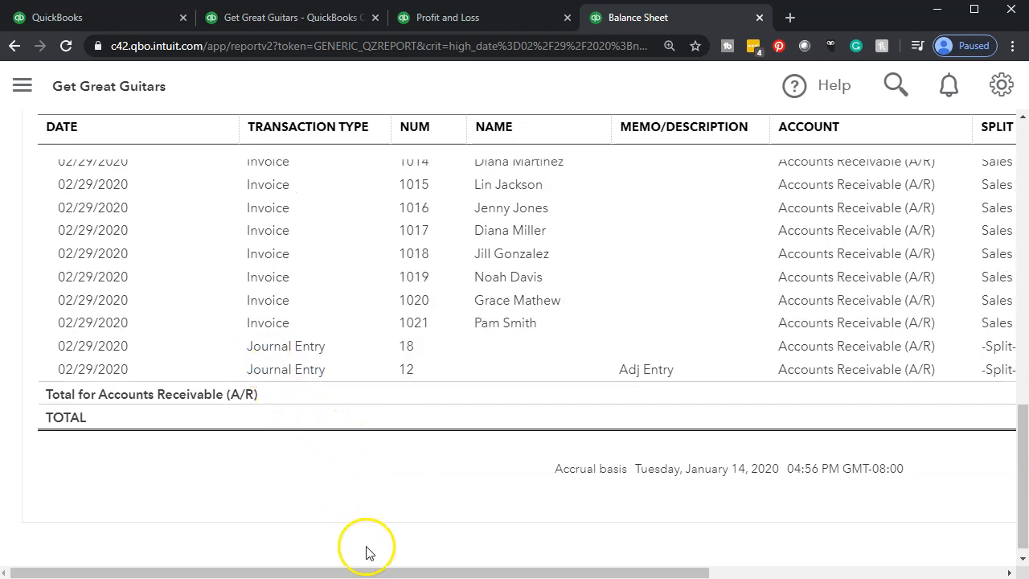
pyautogui.moveTo(384, 572); pyautogui.dragTo(689, 570)
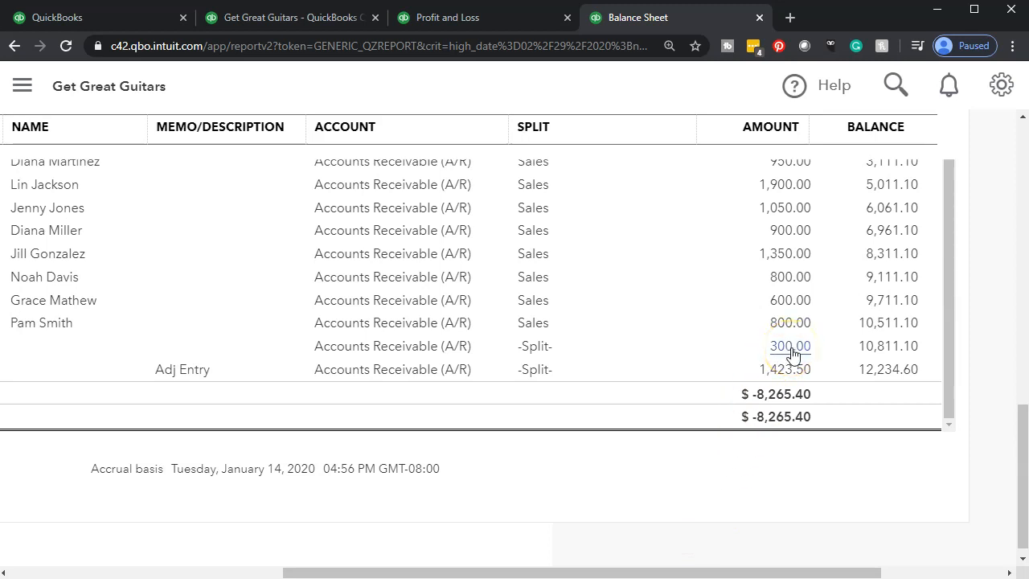
pyautogui.scroll(5, 41, 349)
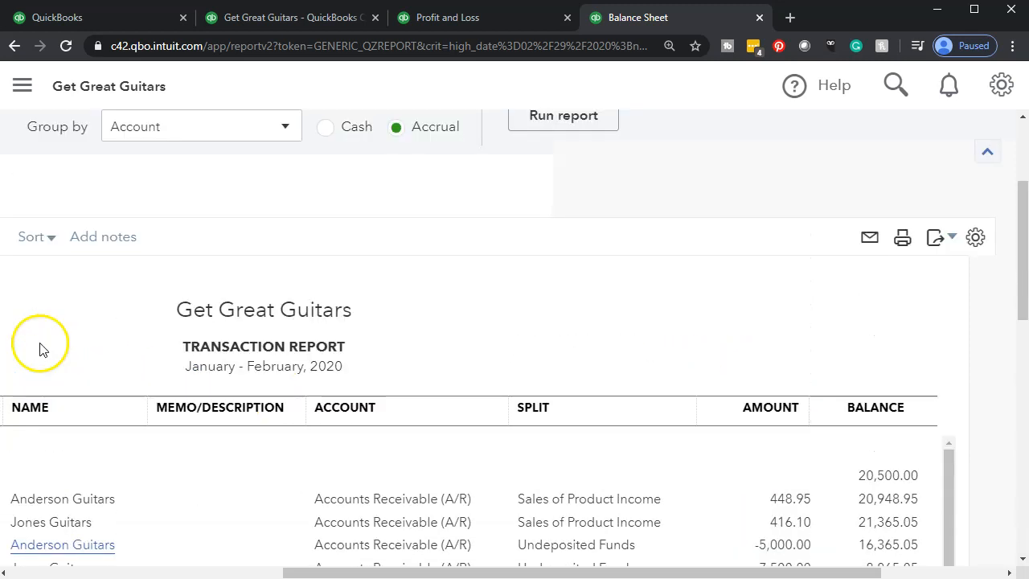
pyautogui.scroll(3, 42, 349)
pyautogui.click(112, 193)
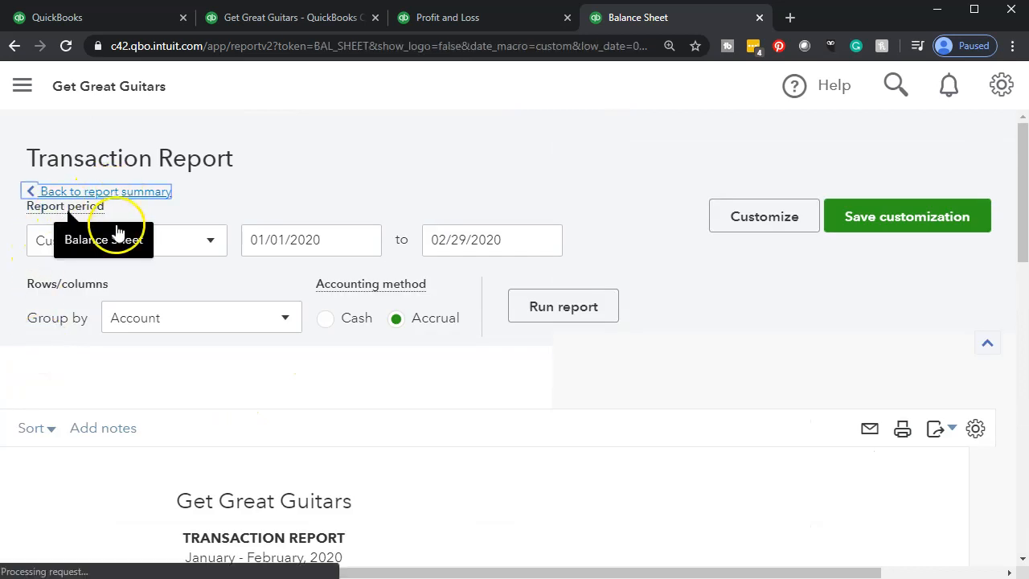
# - Examine Unearned Revenue under Other Current Liabilities and Accounts Receivable (A/R) under Current Assets on the Balance Sheet
pyautogui.scroll(-5, 202, 321)
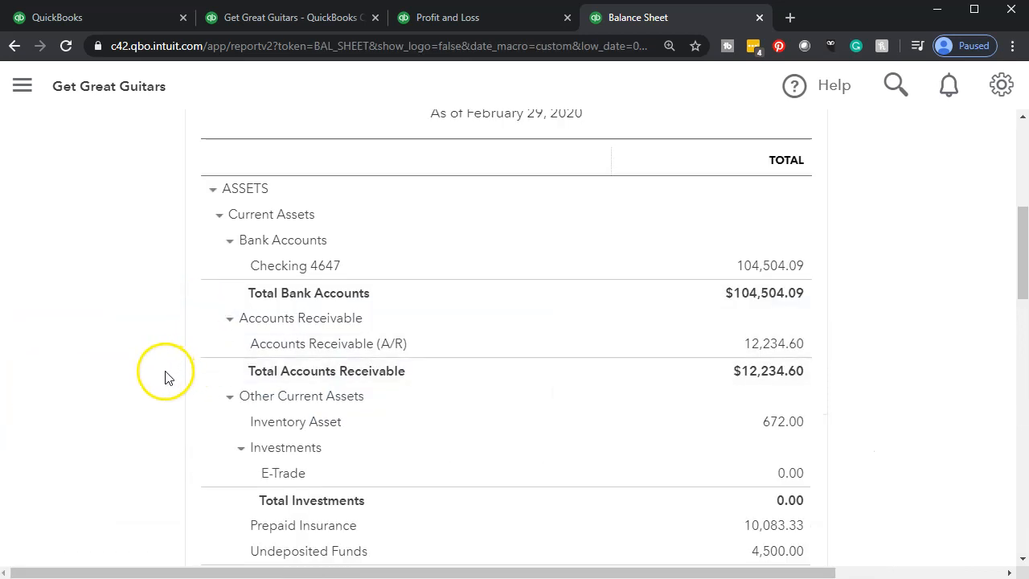
pyautogui.scroll(-8, 165, 377)
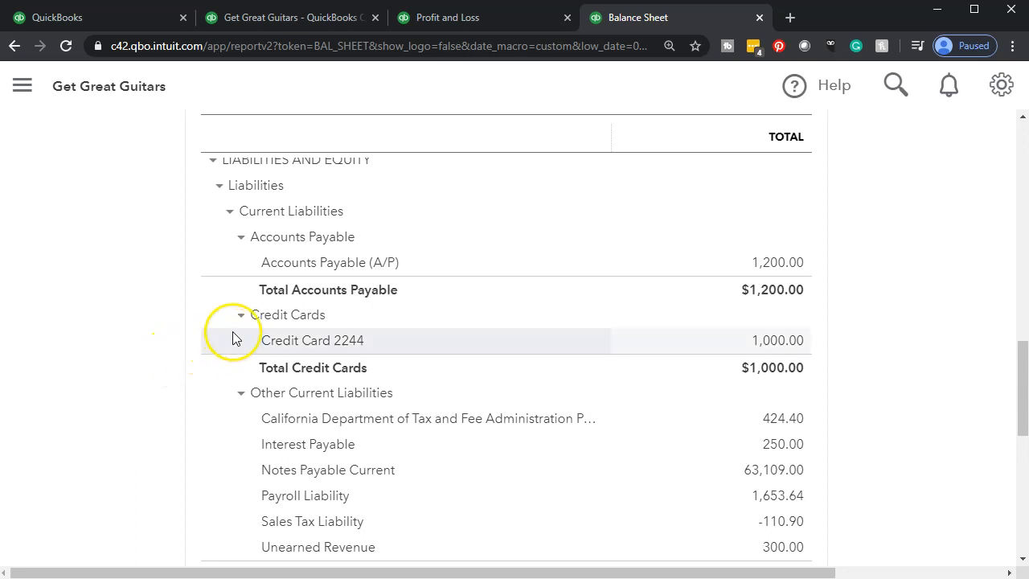
pyautogui.scroll(-1, 187, 418)
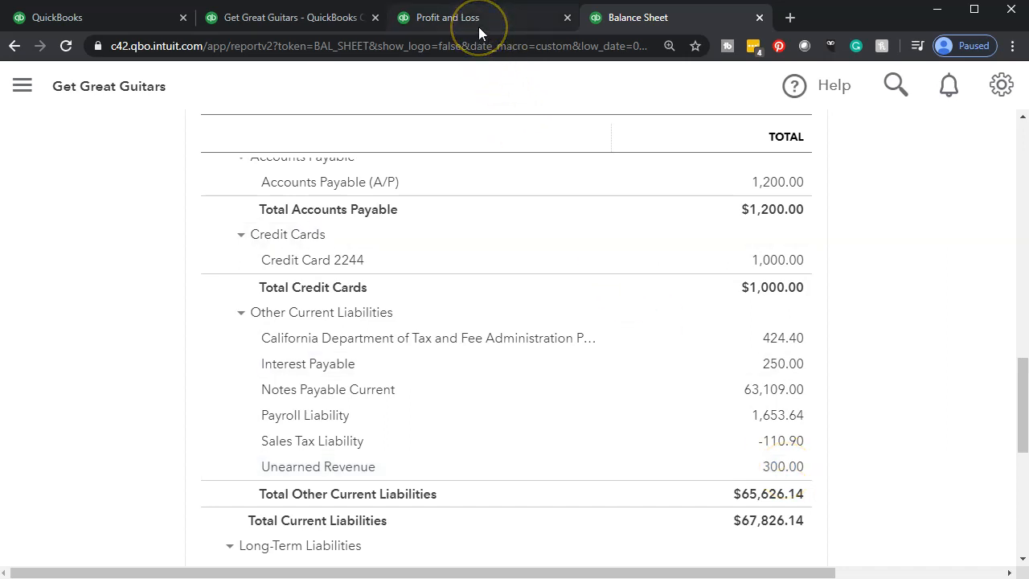
pyautogui.scroll(6, 441, 337)
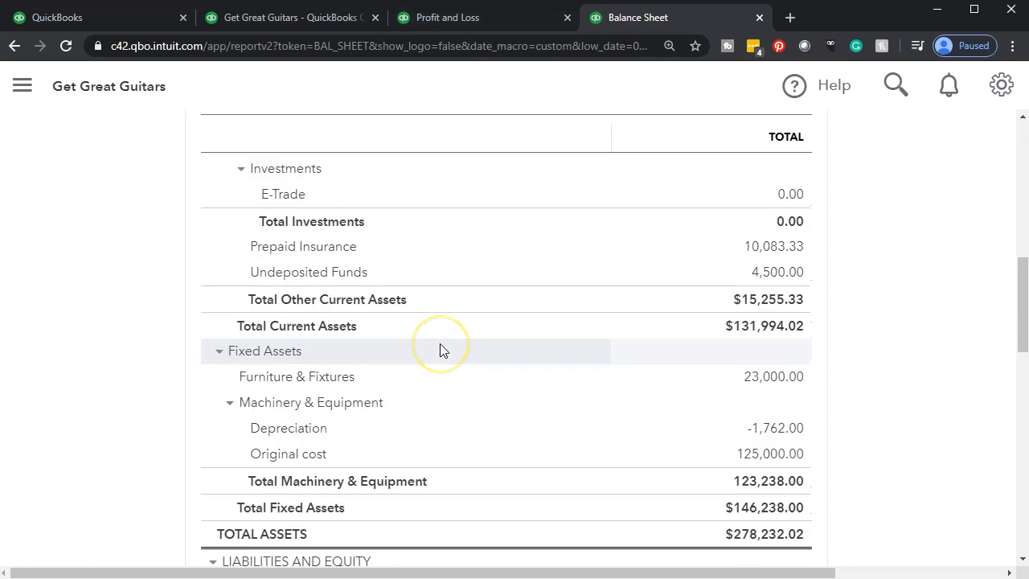
pyautogui.scroll(4, 439, 351)
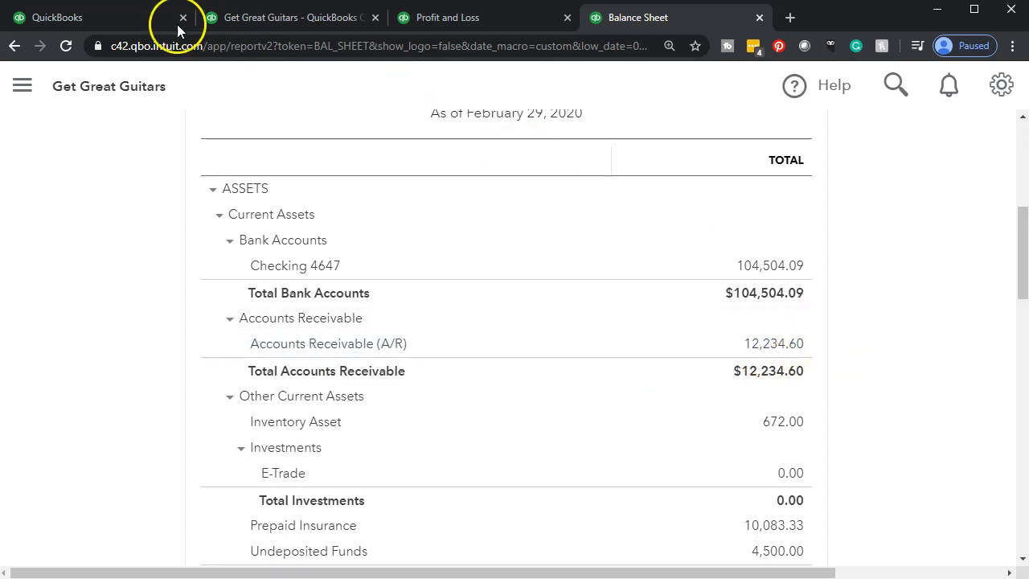
# - Reload the Customer Balance Detail report and compare its total with Accounts Receivable on the Balance Sheet
pyautogui.click(258, 20)
pyautogui.scroll(-3, 431, 406)
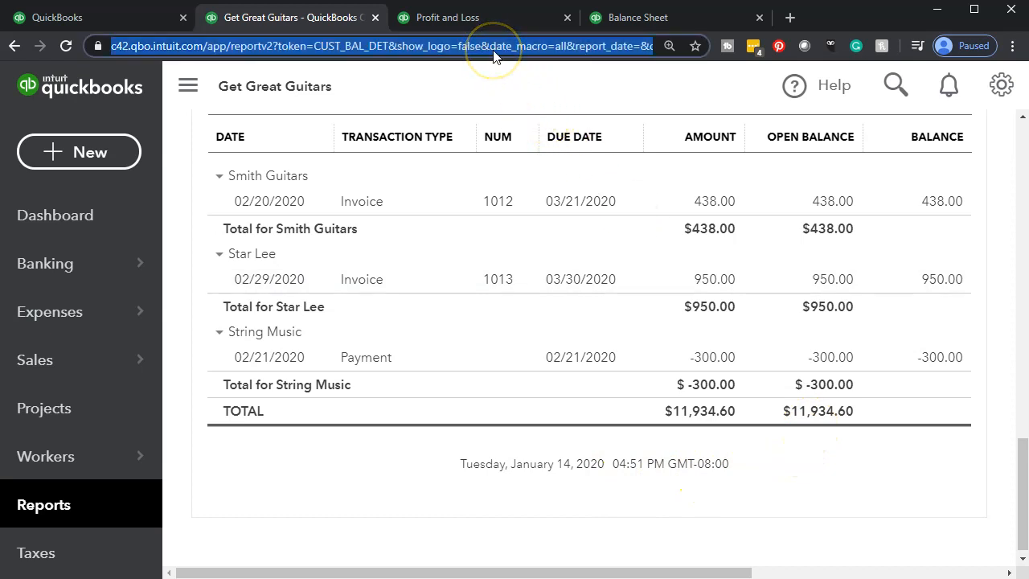
pyautogui.press('Return')
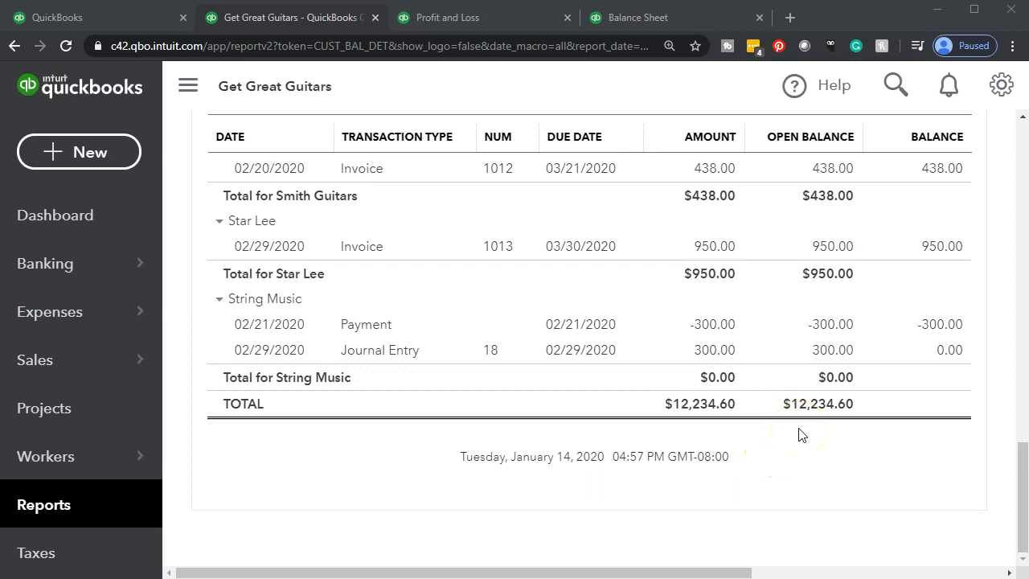
pyautogui.click(633, 21)
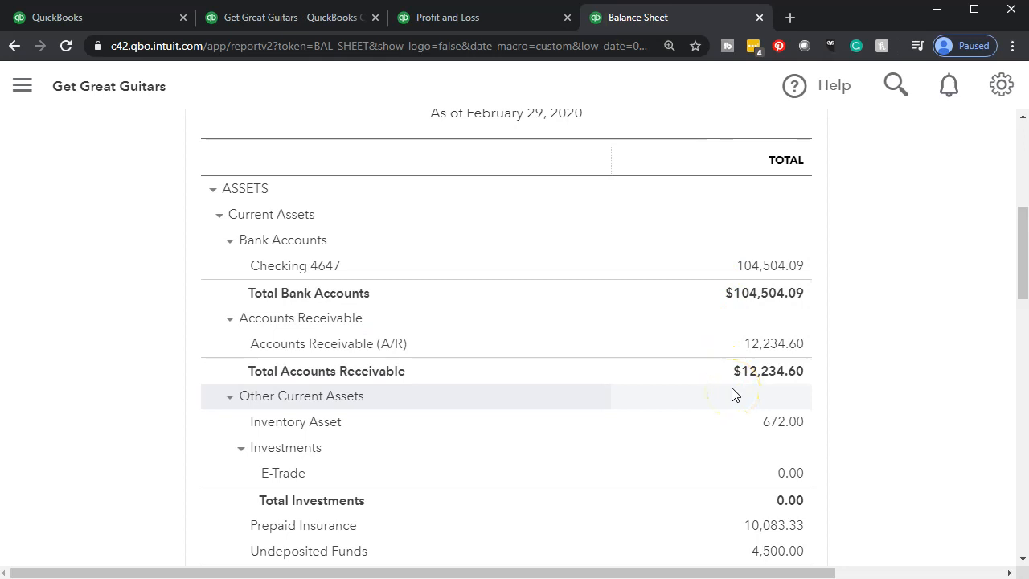
pyautogui.click(256, 20)
# - Review String Music's payment and journal entry lines, and the other customers' balances up to Anderson Guitars
pyautogui.click(832, 333)
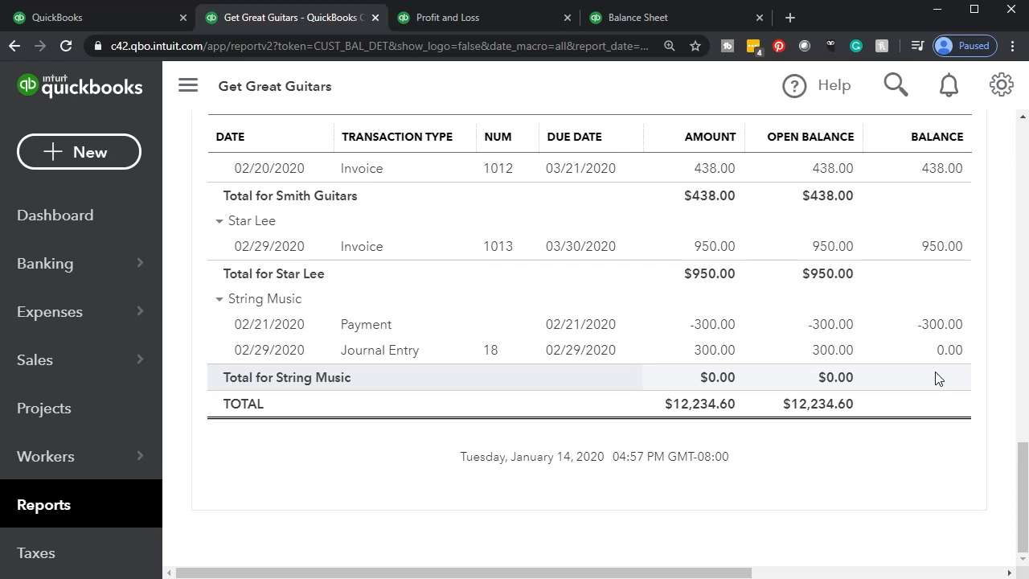
pyautogui.click(768, 372)
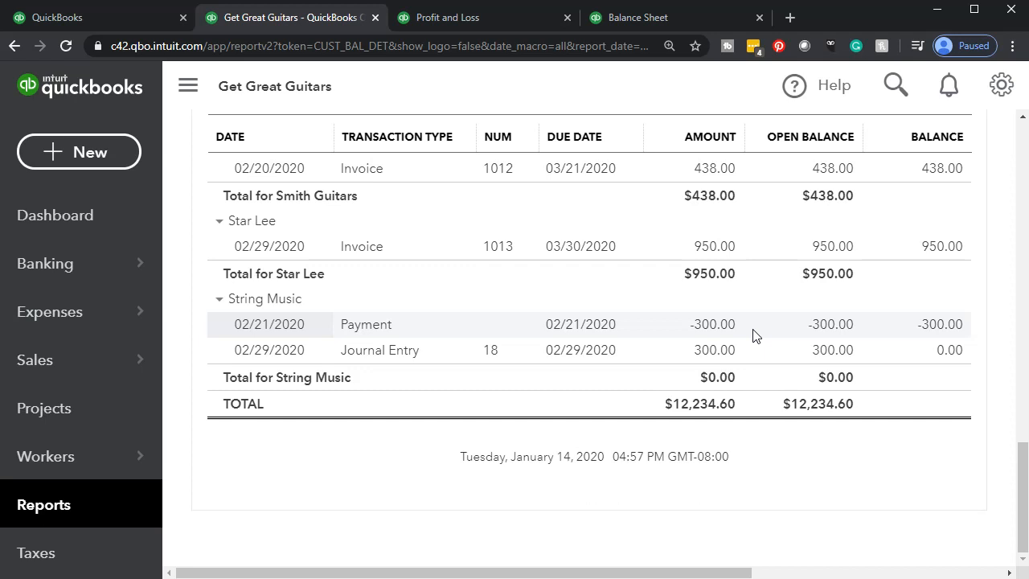
pyautogui.scroll(5, 753, 335)
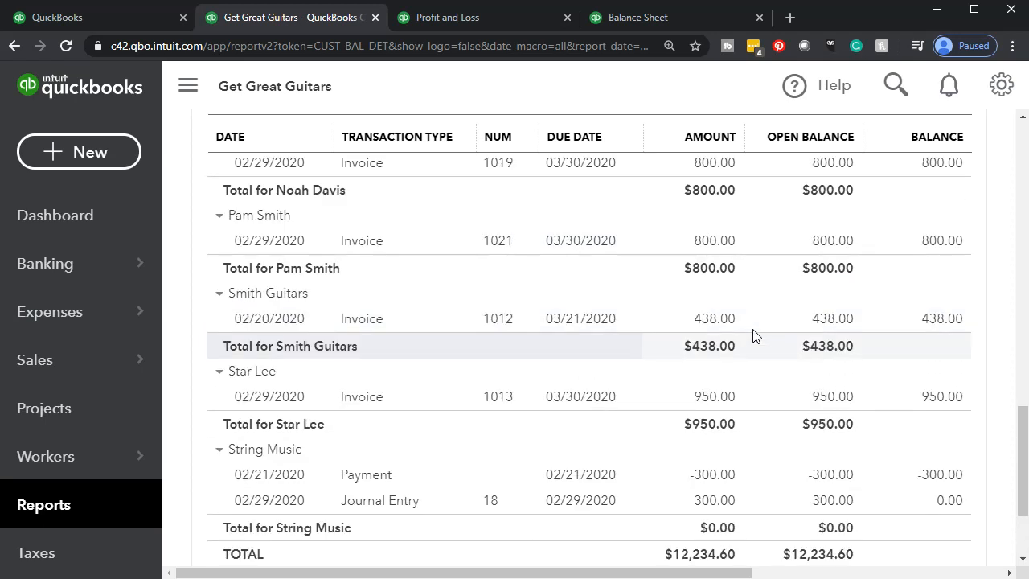
pyautogui.scroll(4, 753, 336)
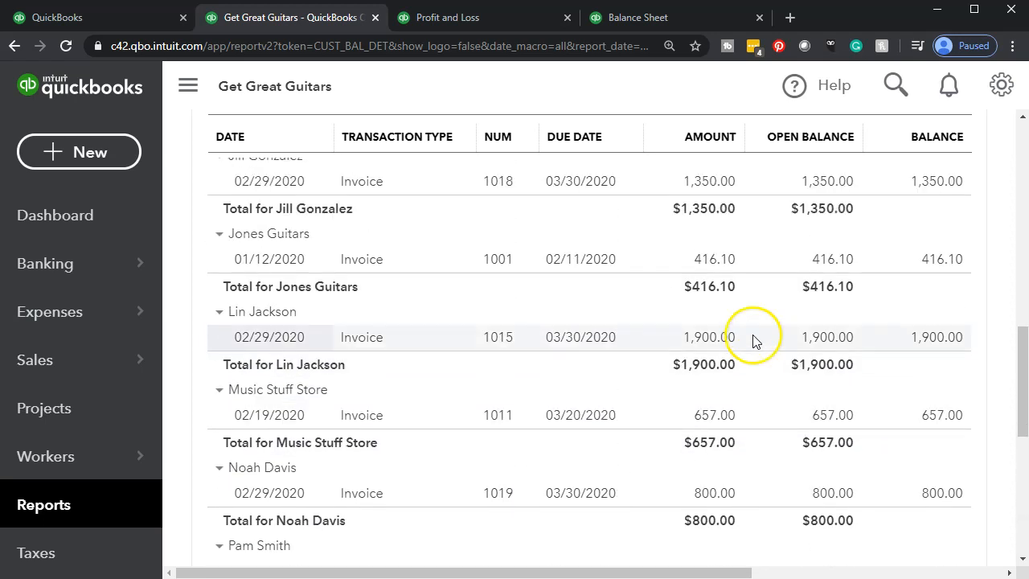
pyautogui.scroll(5, 753, 343)
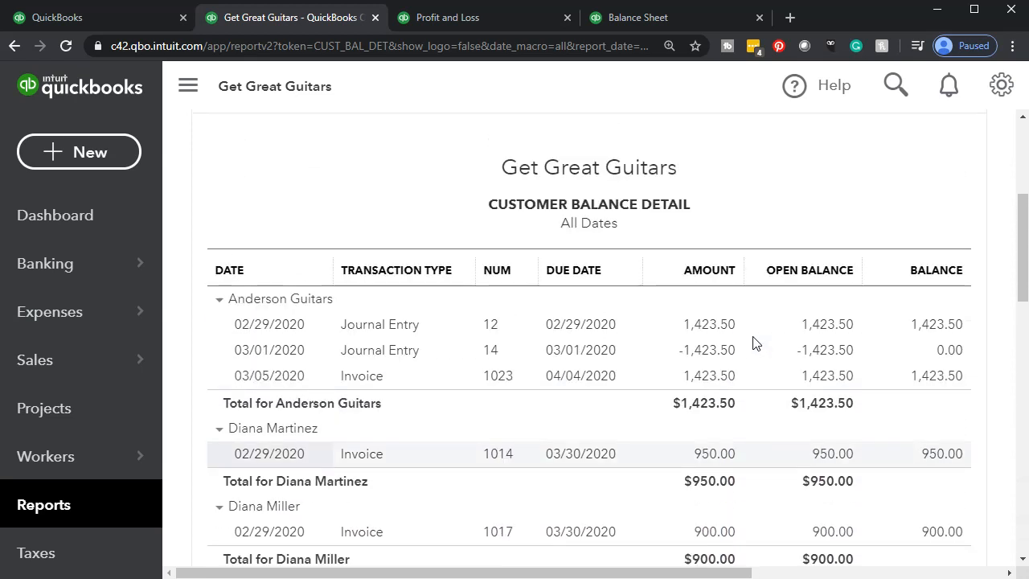